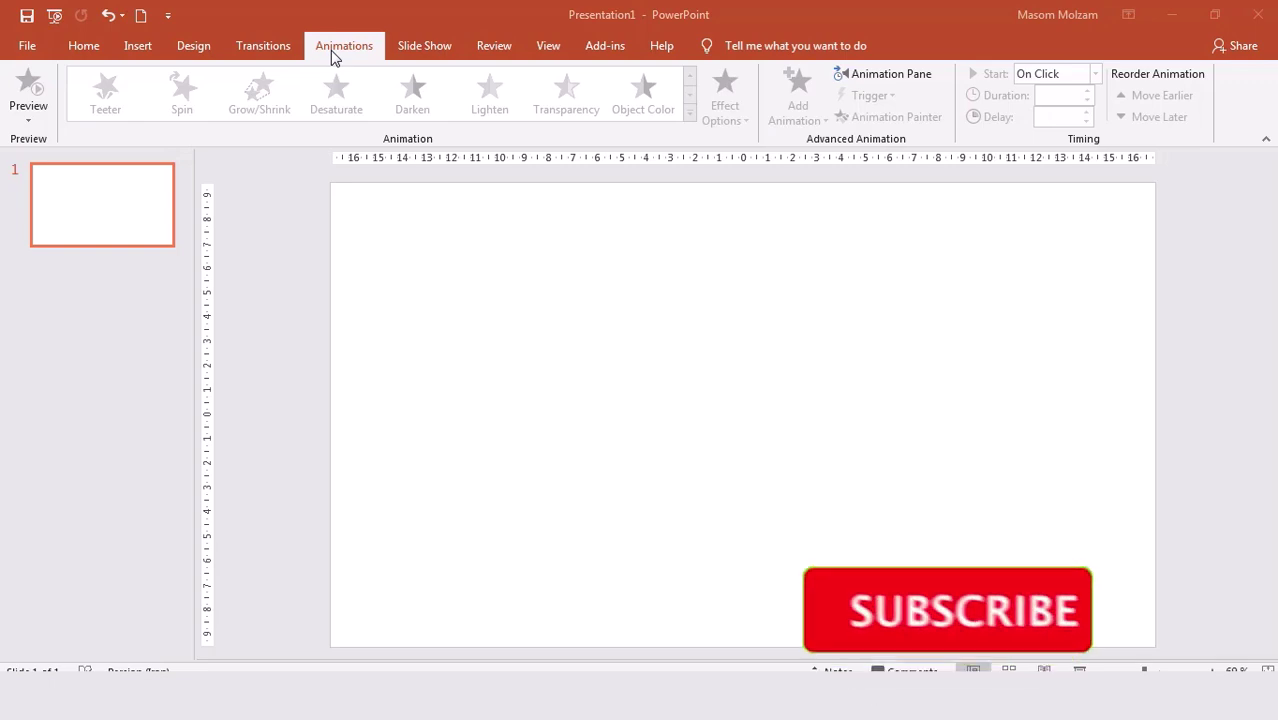
Browse the full slide transitions gallery and close it without applying a transition
left_click(255, 46)
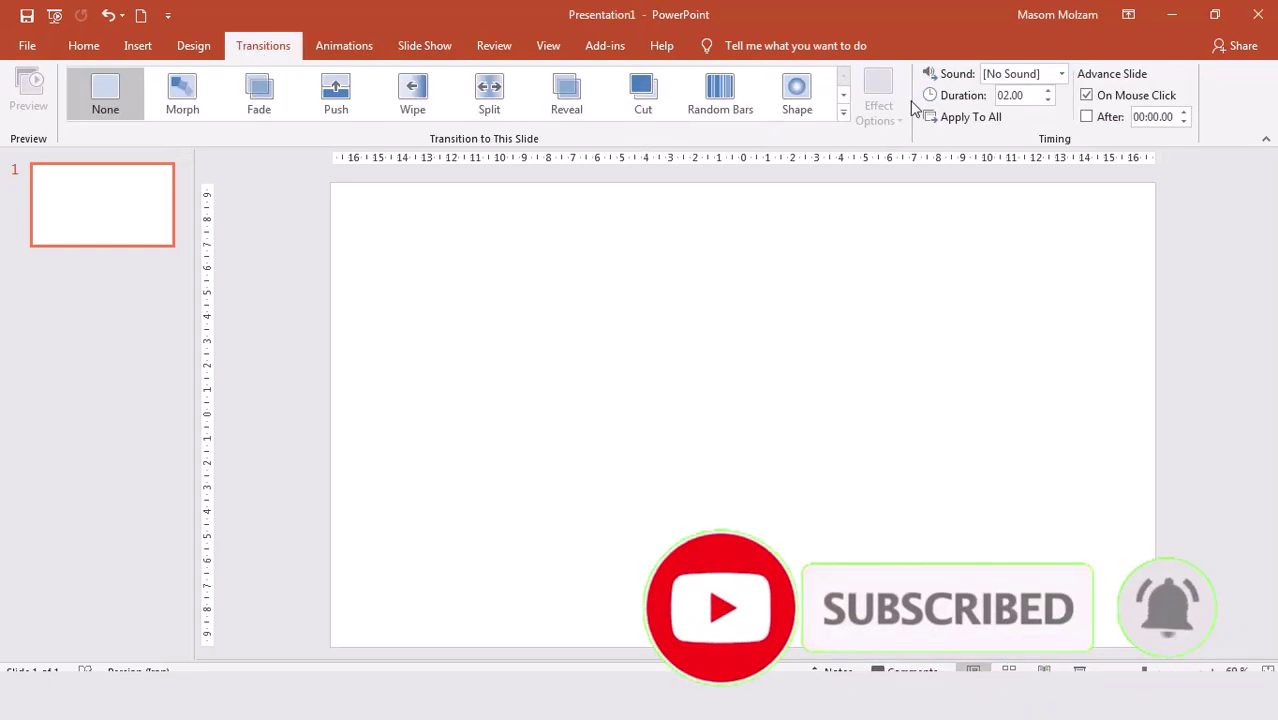
left_click(843, 112)
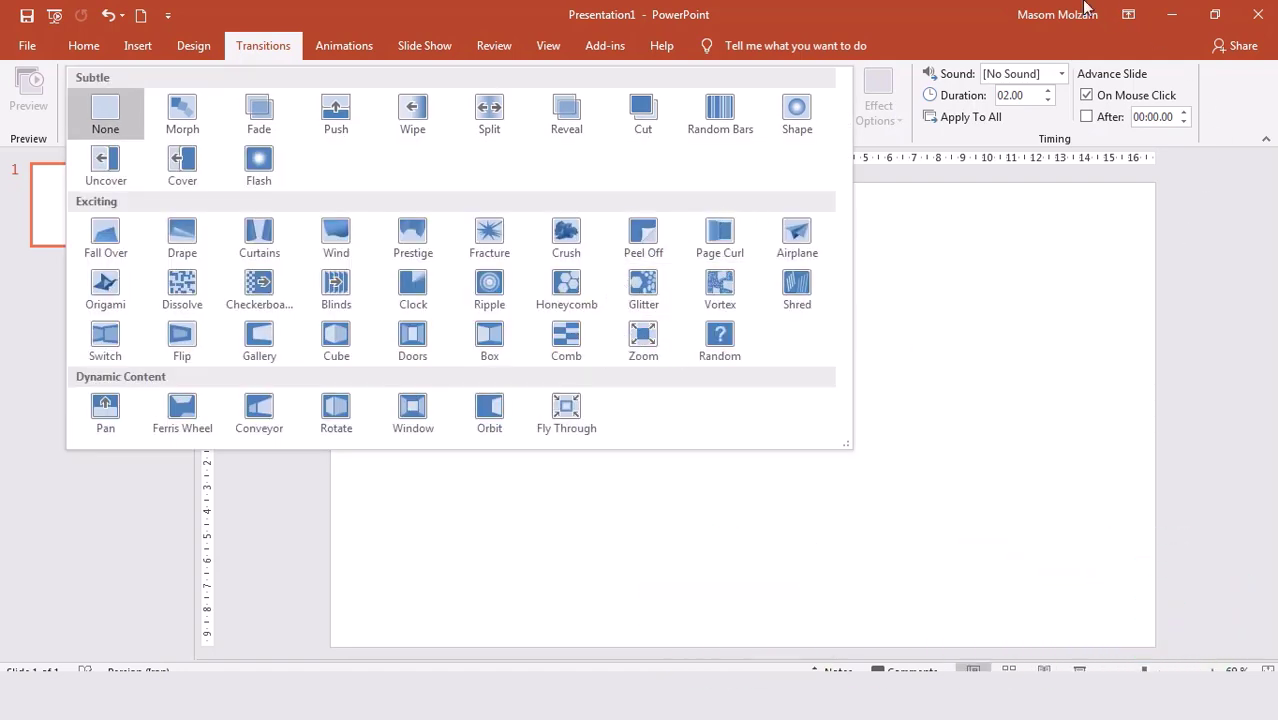
left_click(985, 357)
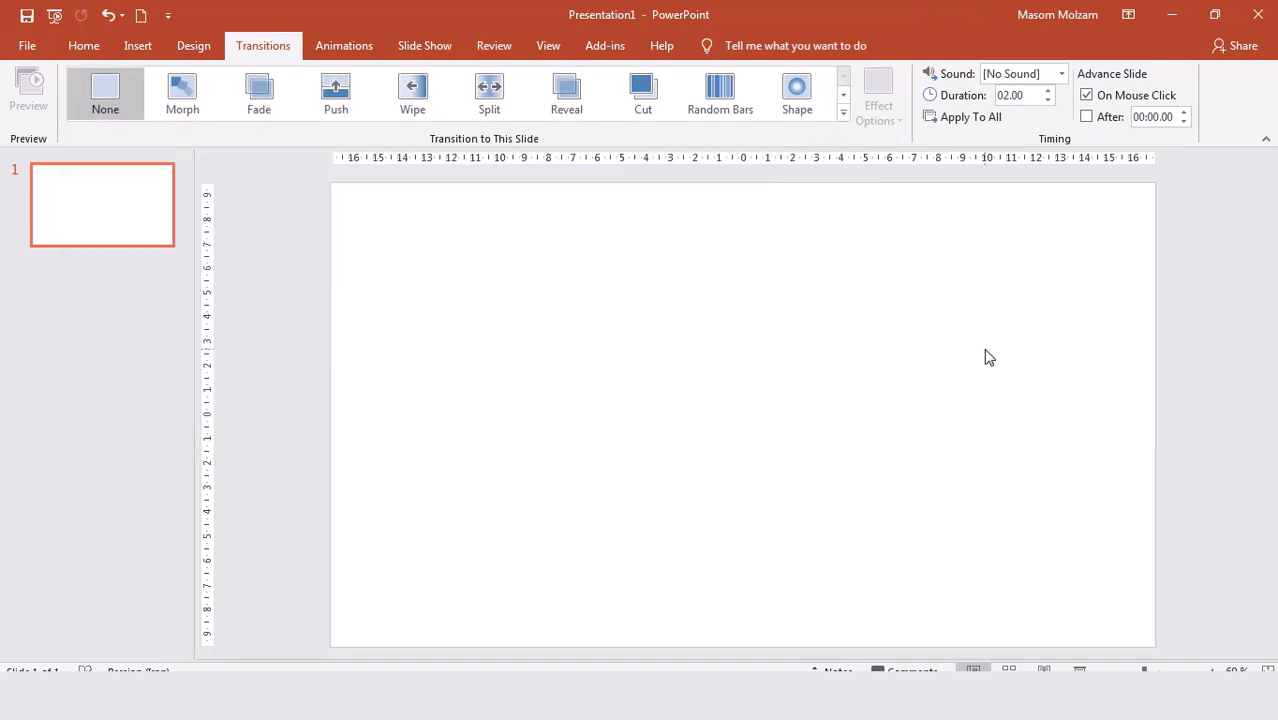
left_click(330, 52)
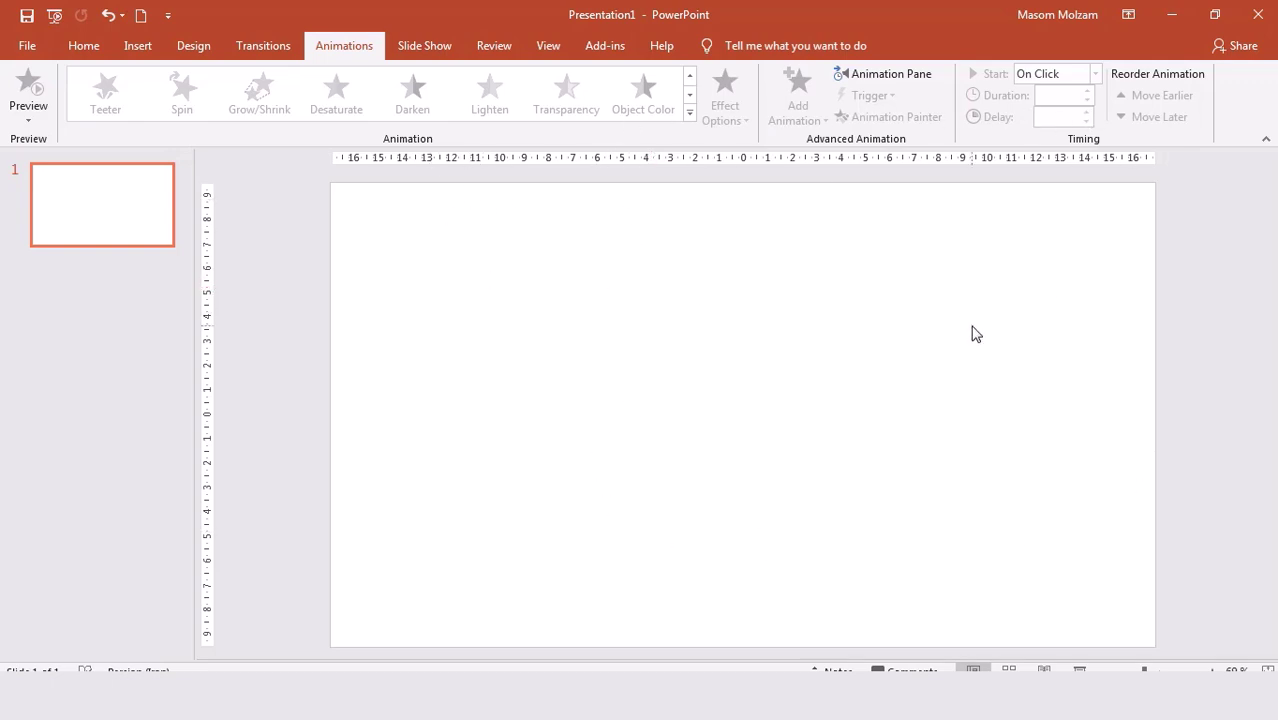
Draw a blue 5-point star and move it to the slide's right side
left_click(146, 52)
left_click(296, 118)
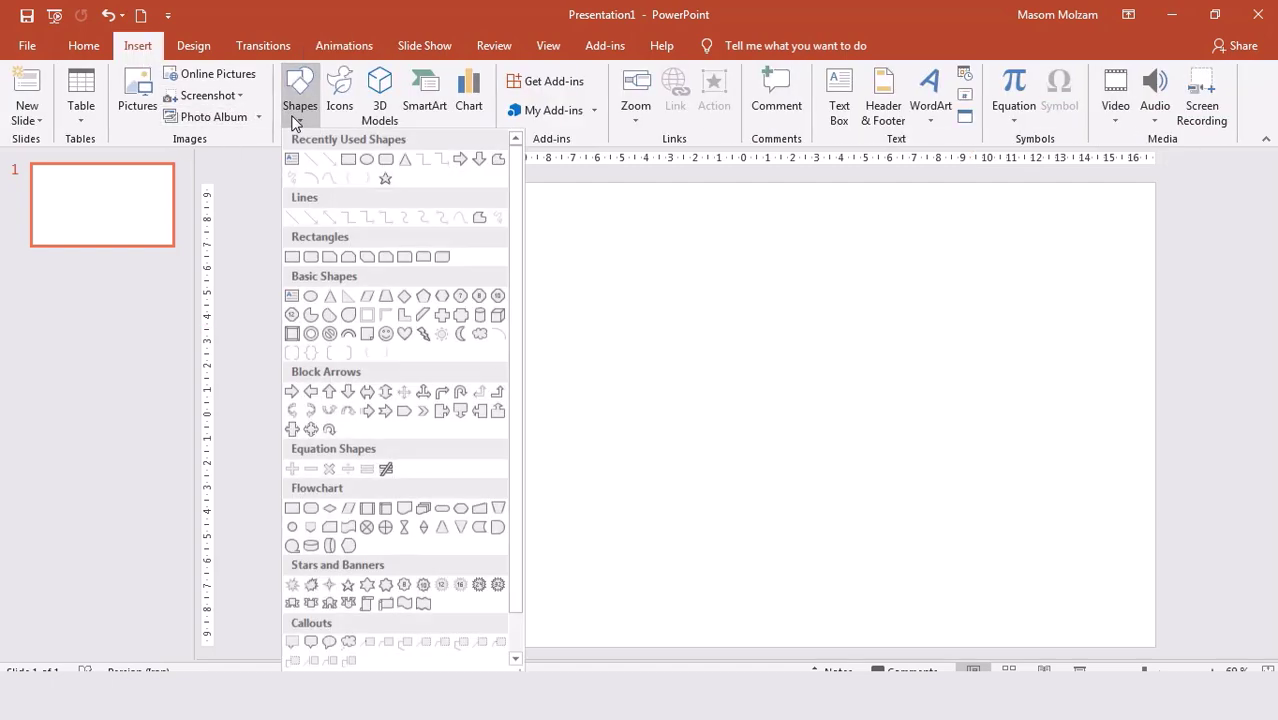
left_click(386, 178)
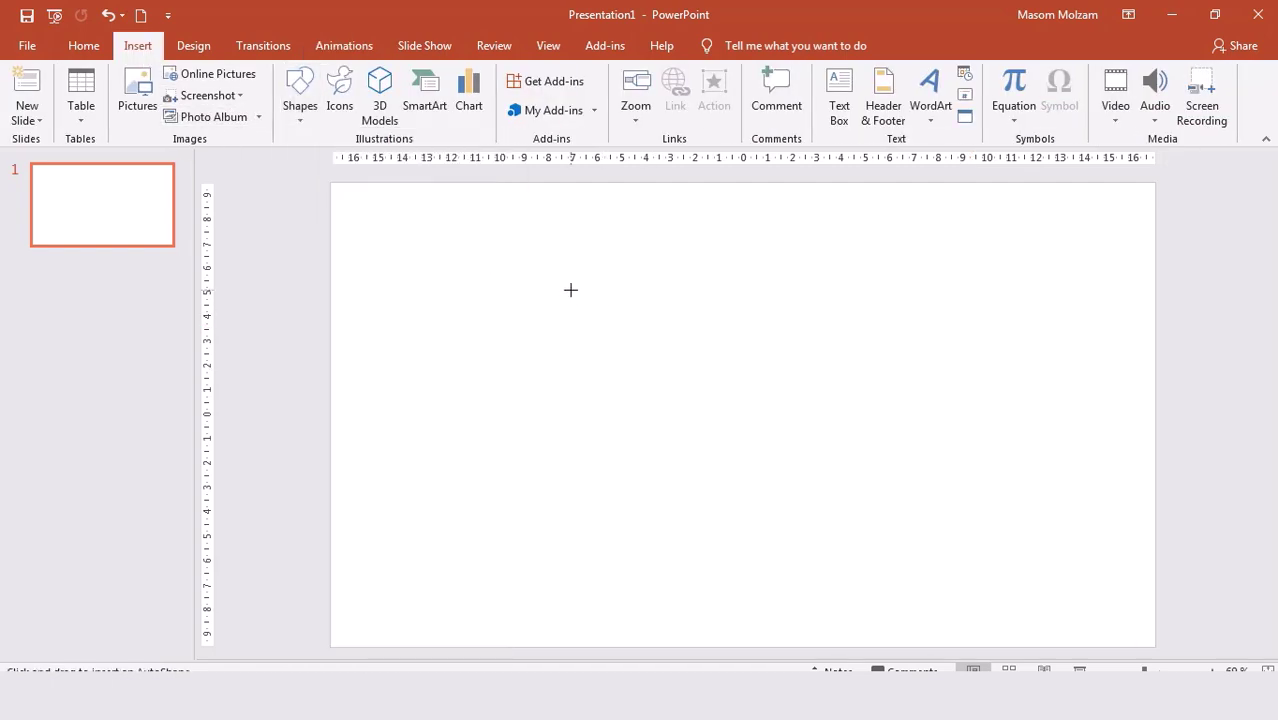
left_click_drag(570, 290, 786, 510)
mouse_move(680, 417)
left_mouse_down()
mouse_move(794, 441)
mouse_move(998, 417)
left_mouse_up()
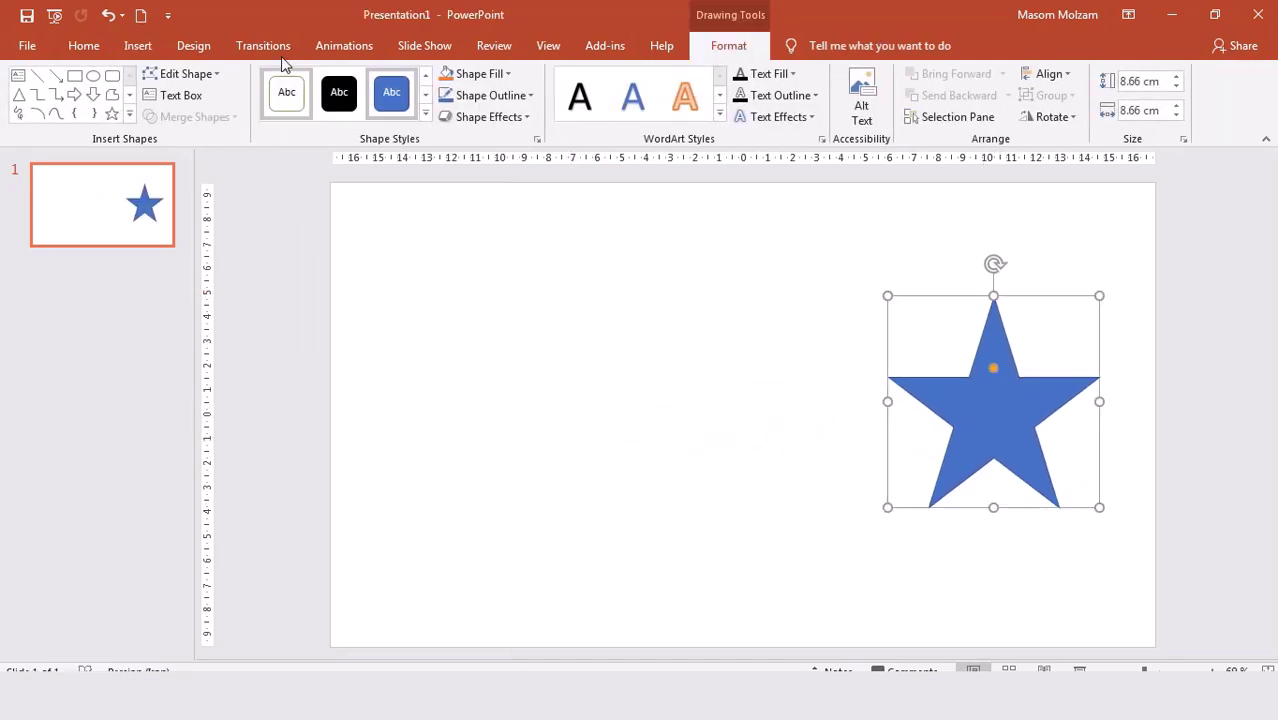
Nudge the star slightly lower and expand the Animations gallery to browse all effects
left_click(338, 47)
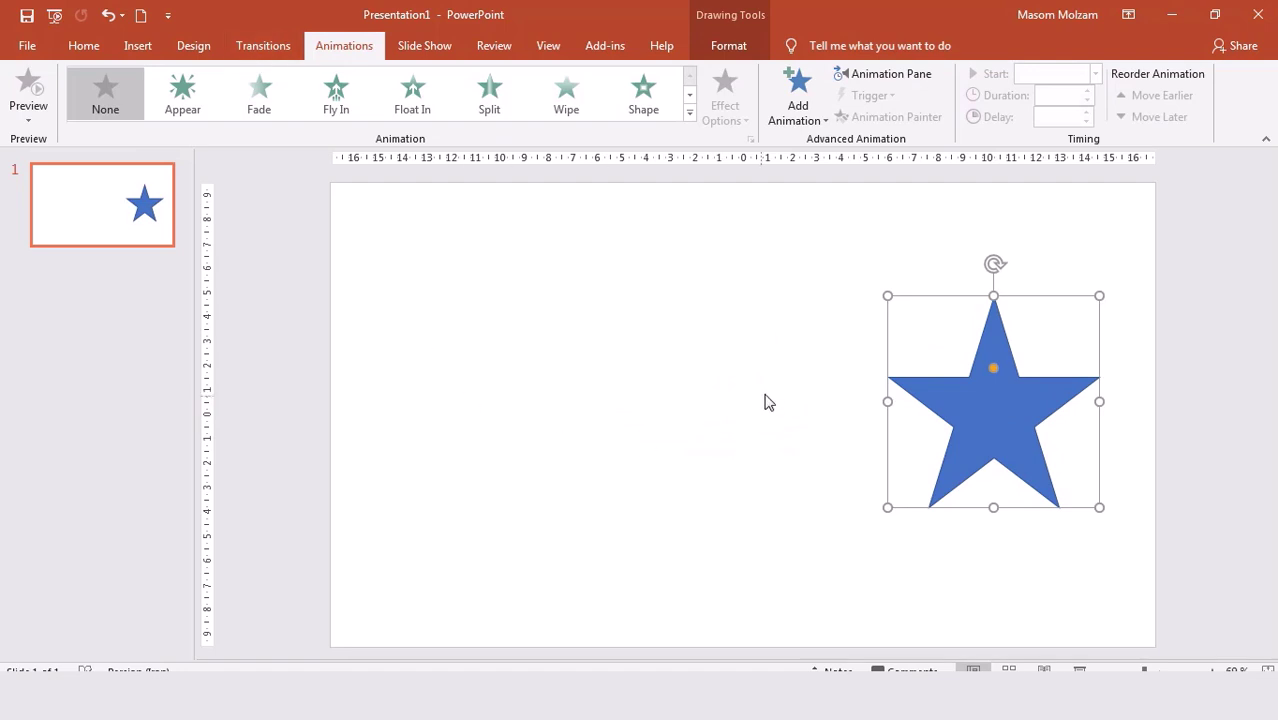
left_click_drag(967, 411, 964, 420)
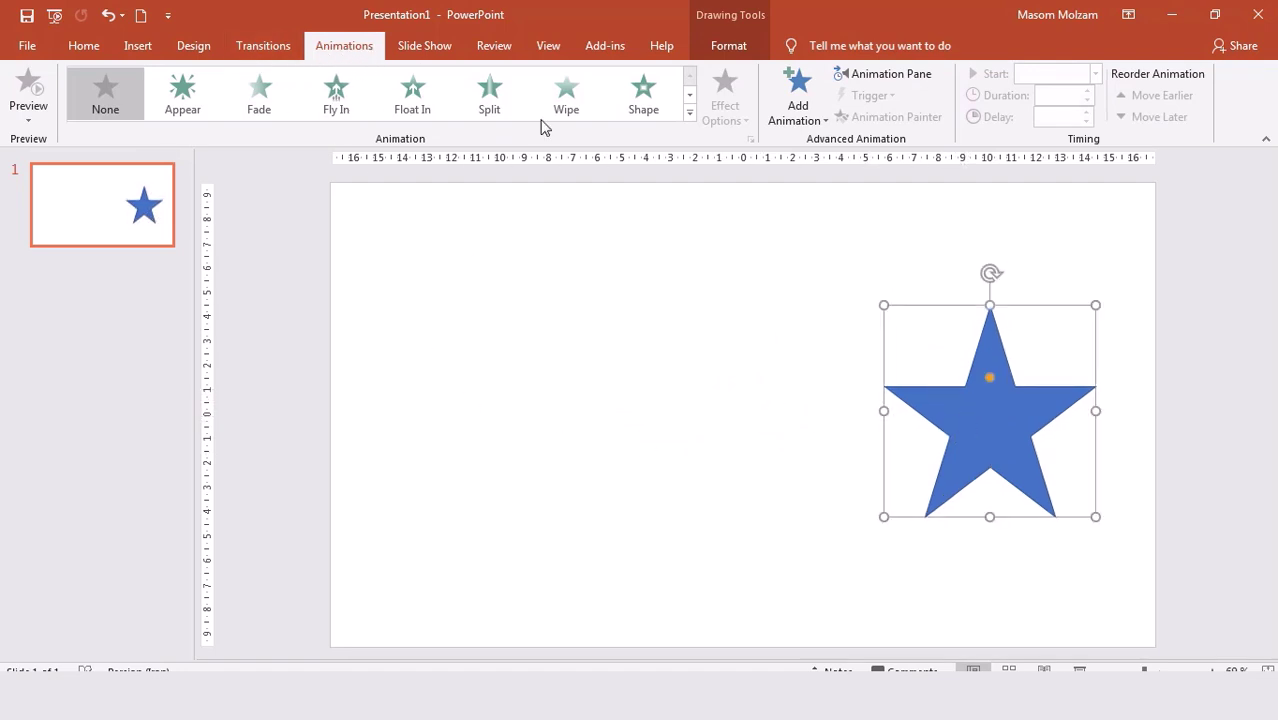
left_click(690, 118)
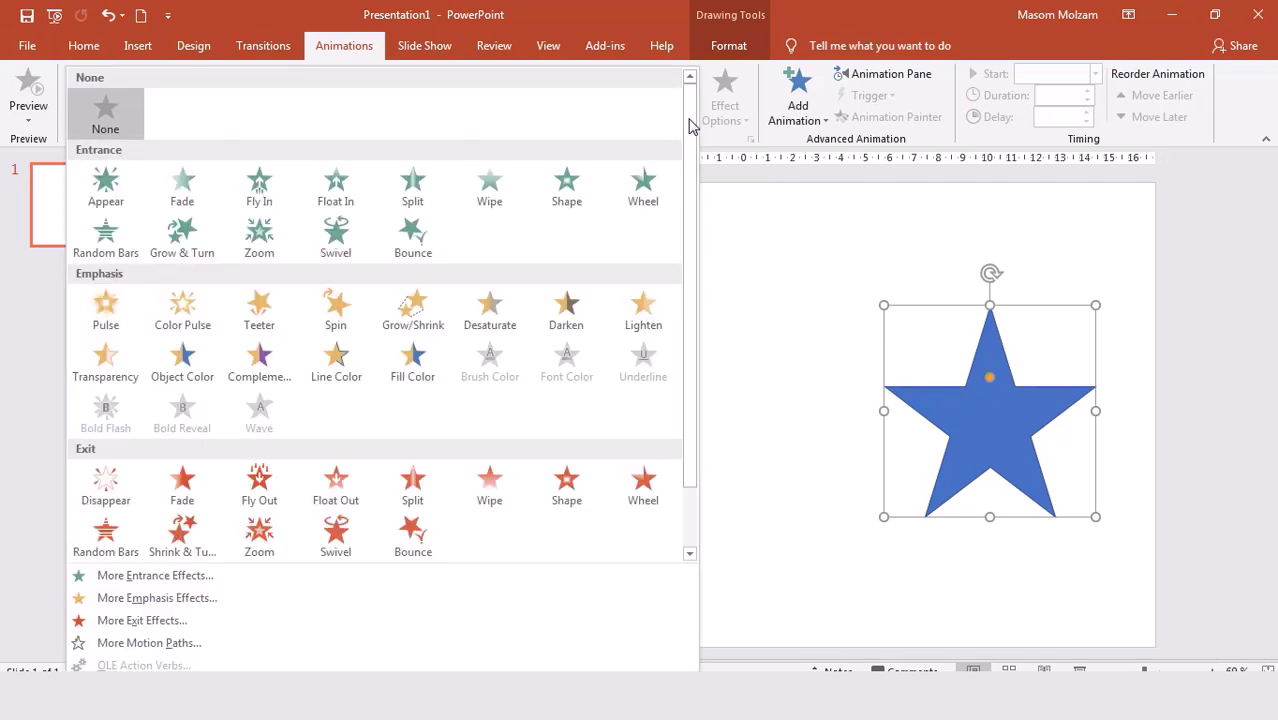
mouse_move(690, 125)
left_mouse_down()
mouse_move(687, 233)
mouse_move(697, 147)
left_mouse_up()
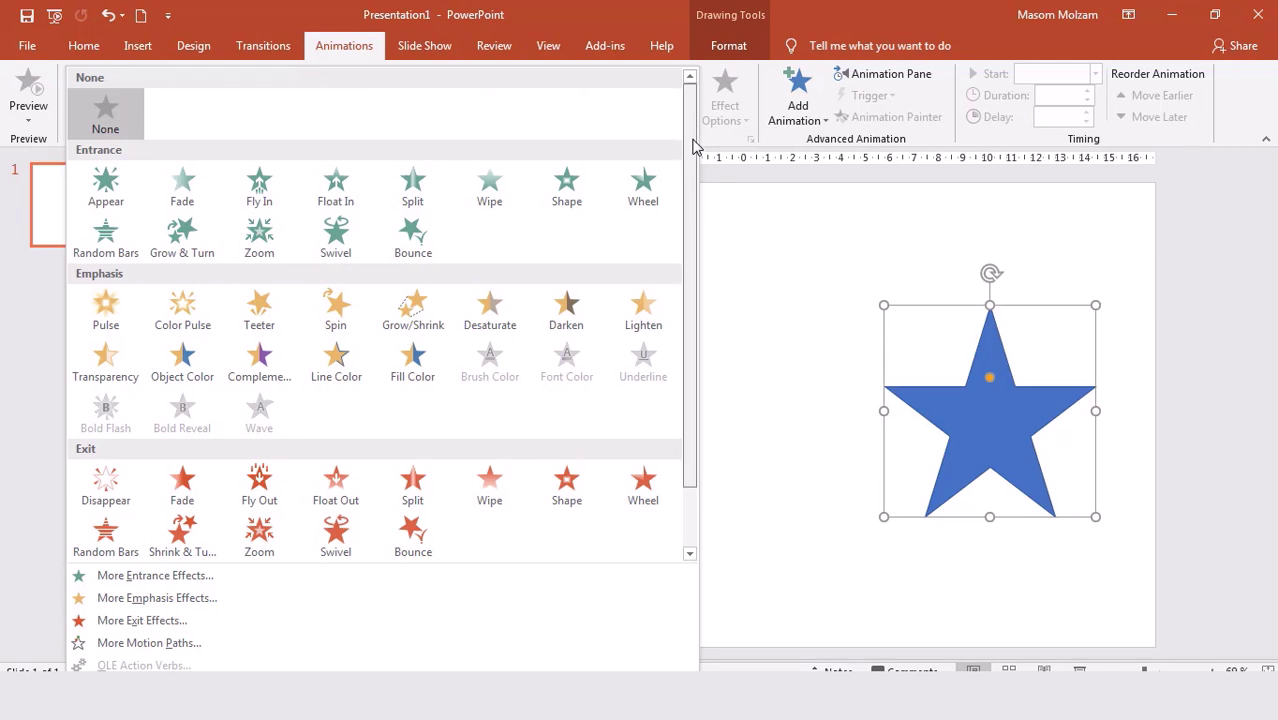
left_click_drag(697, 147, 697, 314)
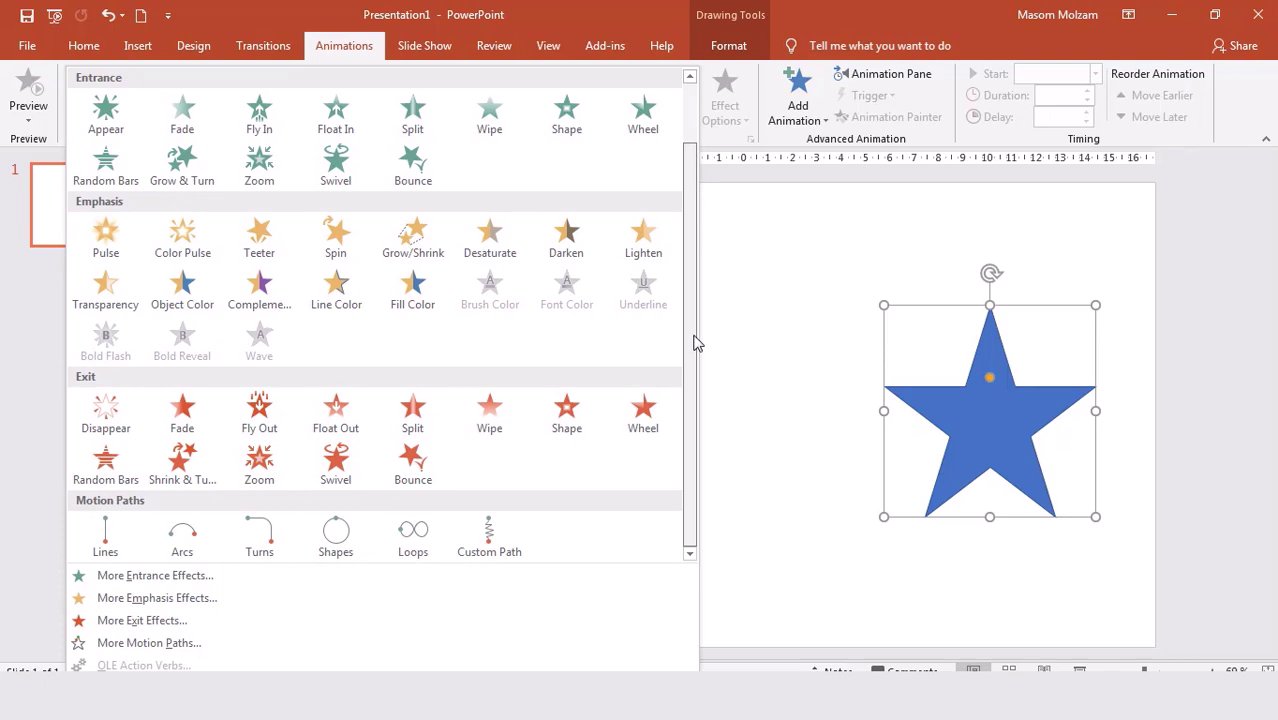
scroll(430, 196, "up", 2)
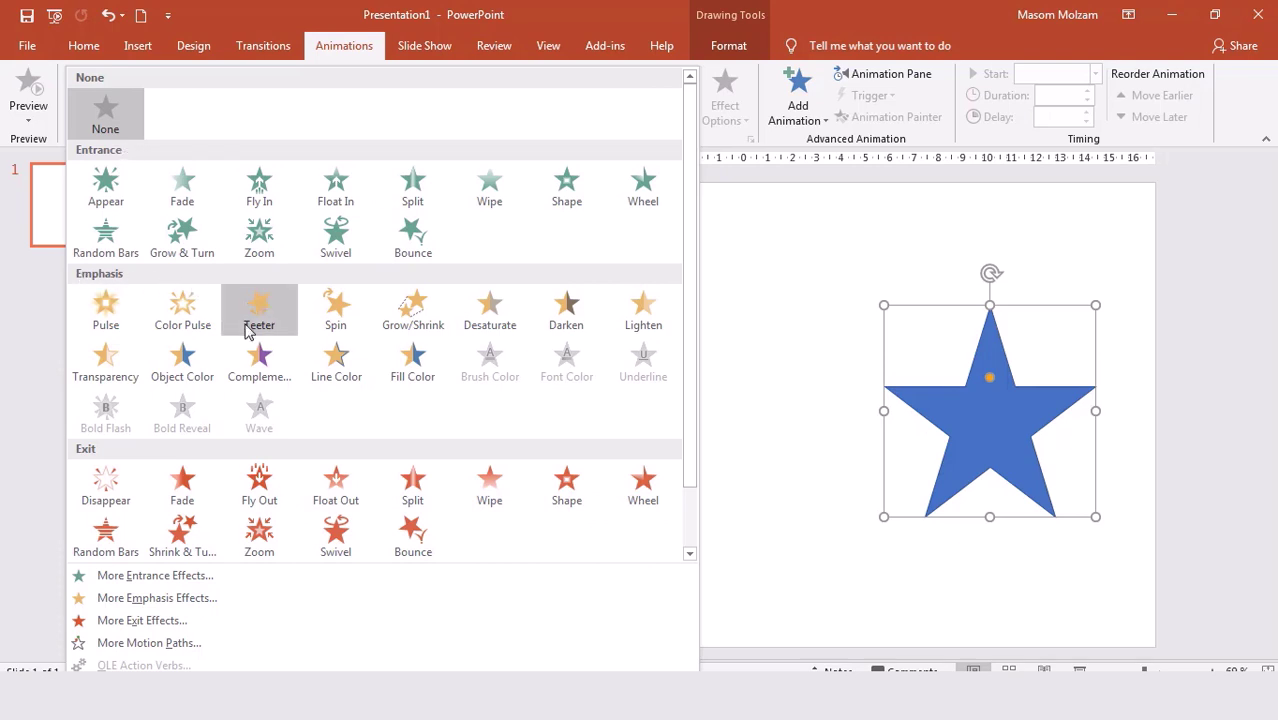
scroll(698, 408, "down", 2)
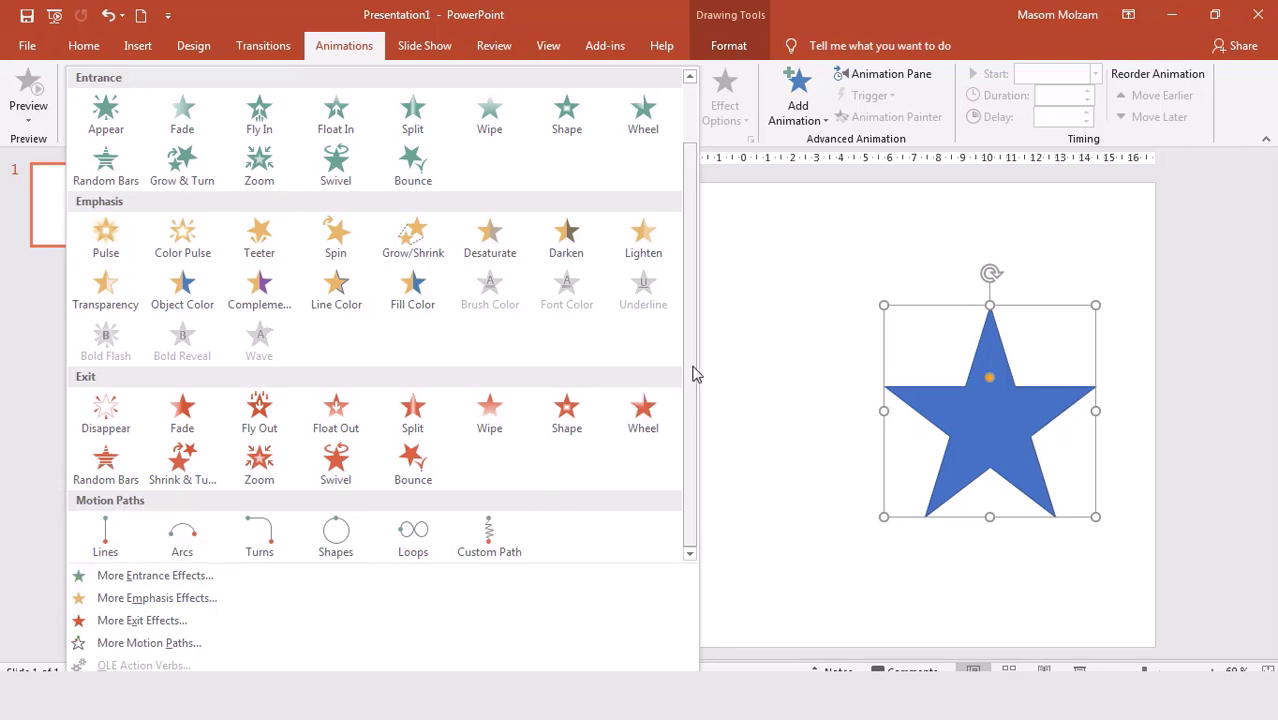
left_click_drag(693, 374, 700, 308)
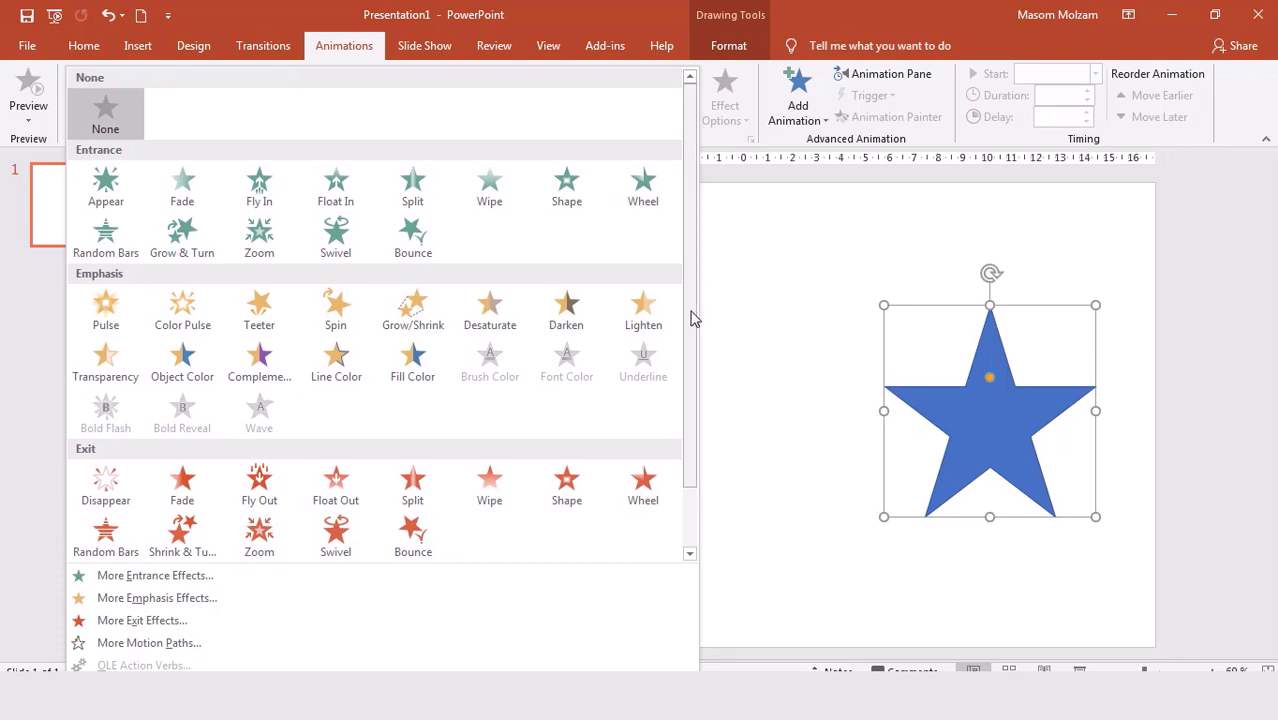
left_click_drag(695, 318, 696, 365)
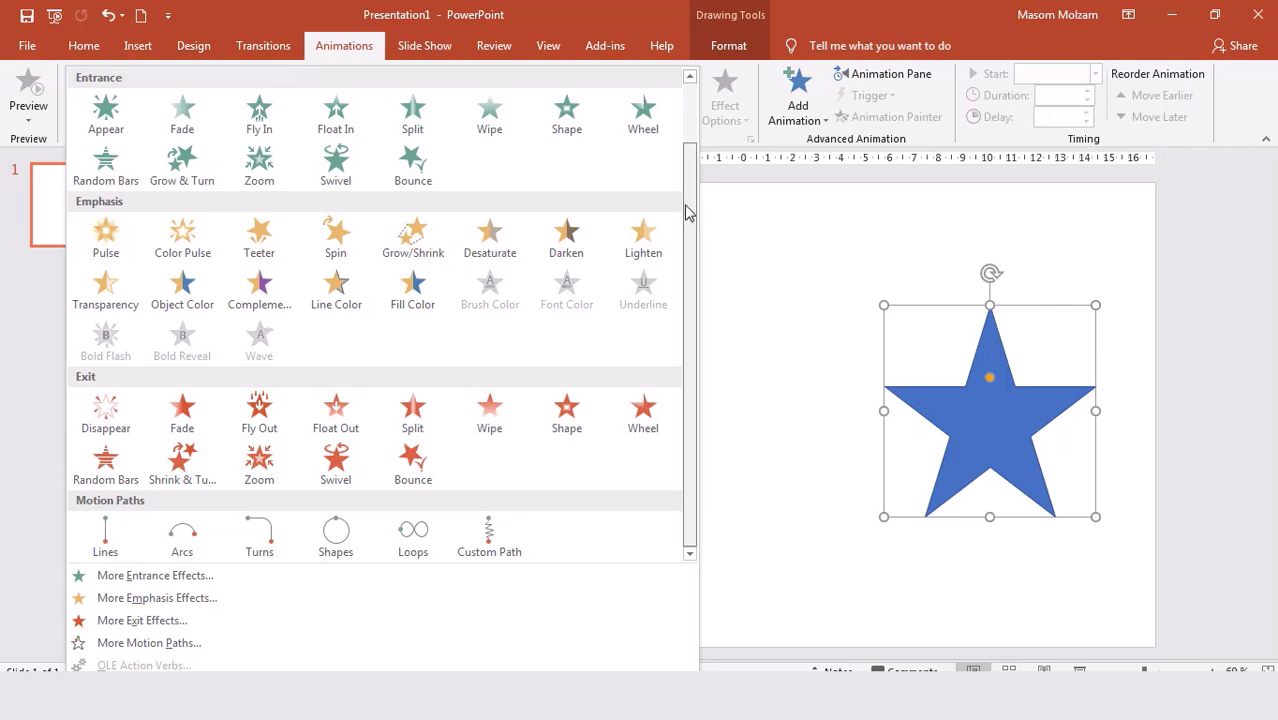
scroll(688, 208, "up", 2)
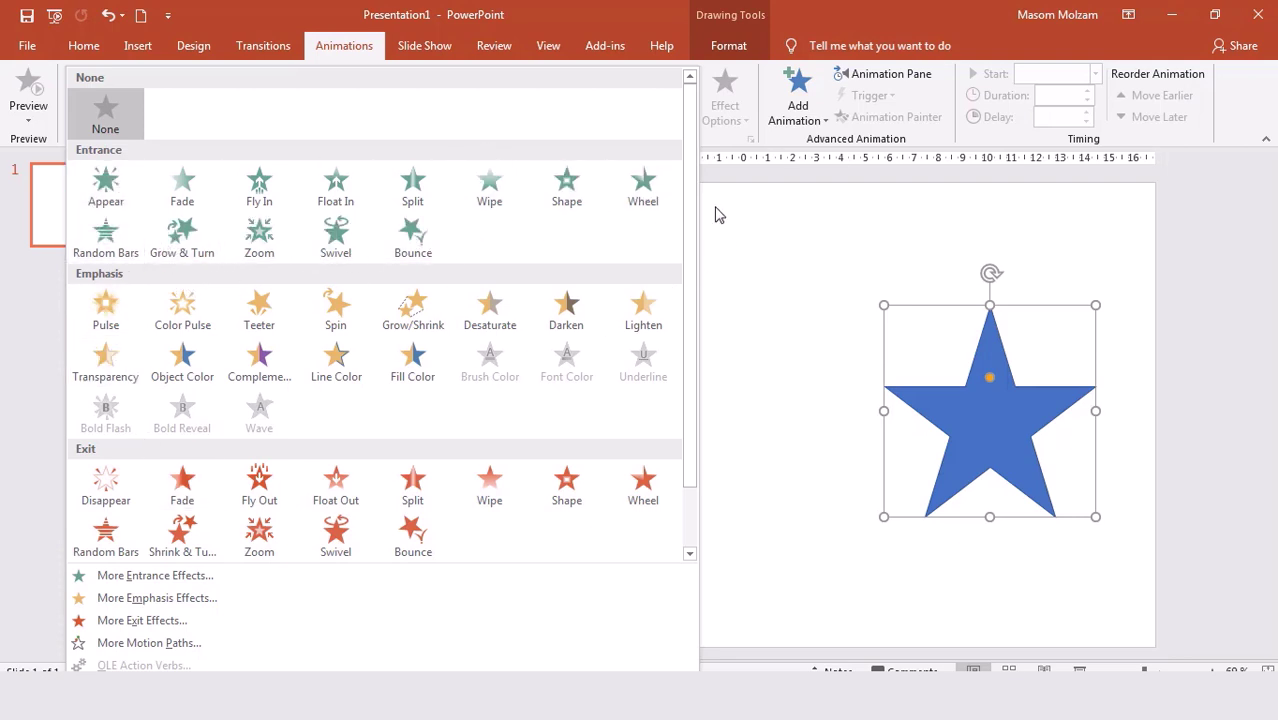
Apply the Wipe entrance effect to the star, On Click with 00.50 duration
scroll(689, 227, "down", 2)
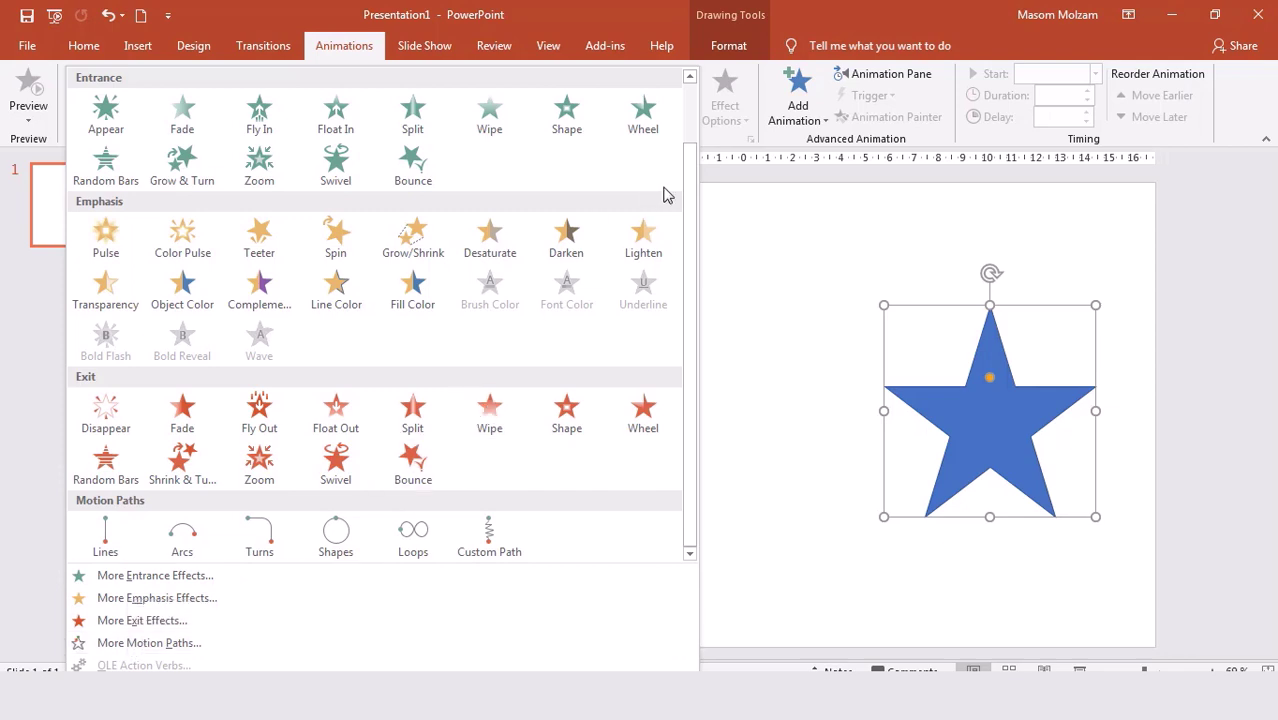
scroll(690, 100, "up", 2)
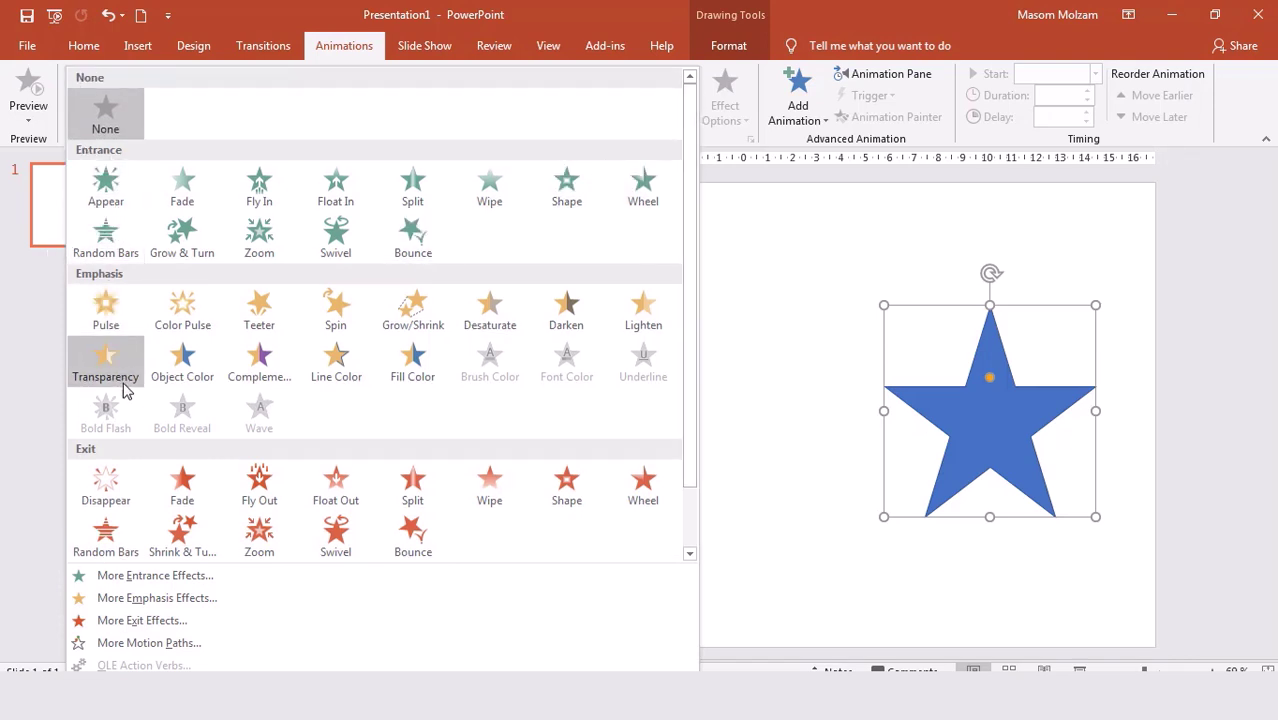
scroll(190, 505, "down", 1)
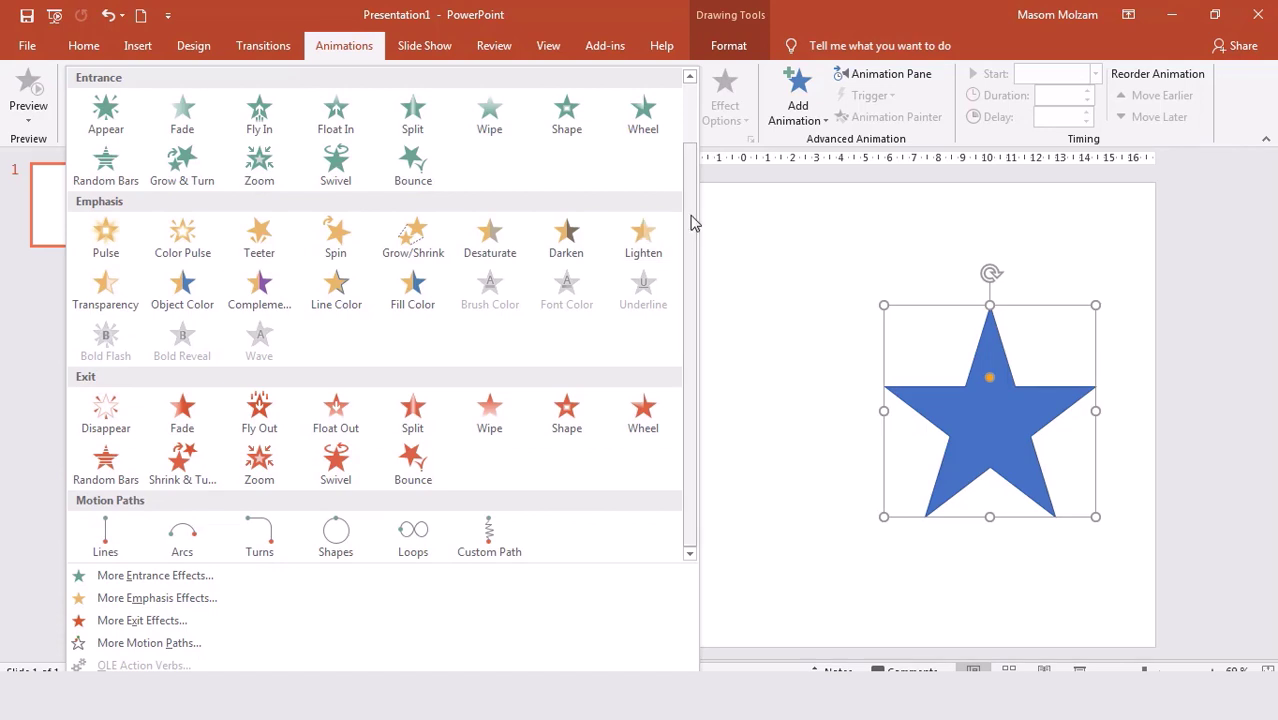
left_click_drag(693, 217, 703, 141)
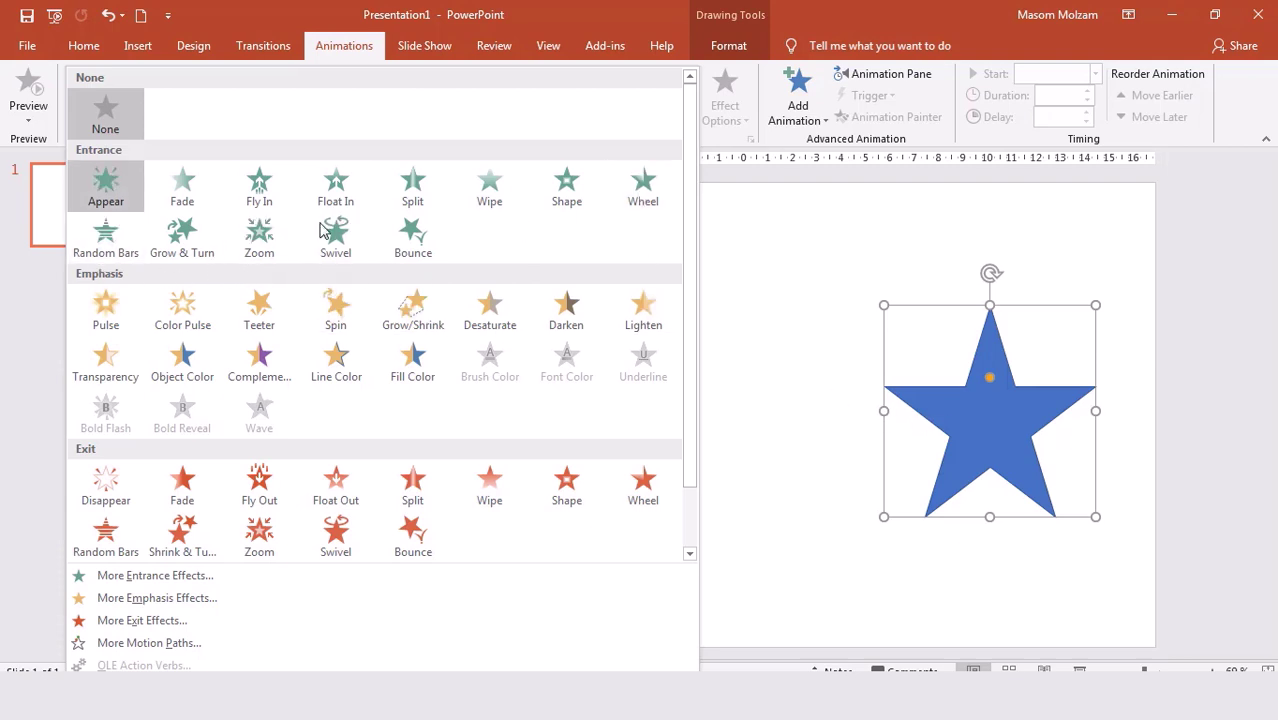
left_click(485, 203)
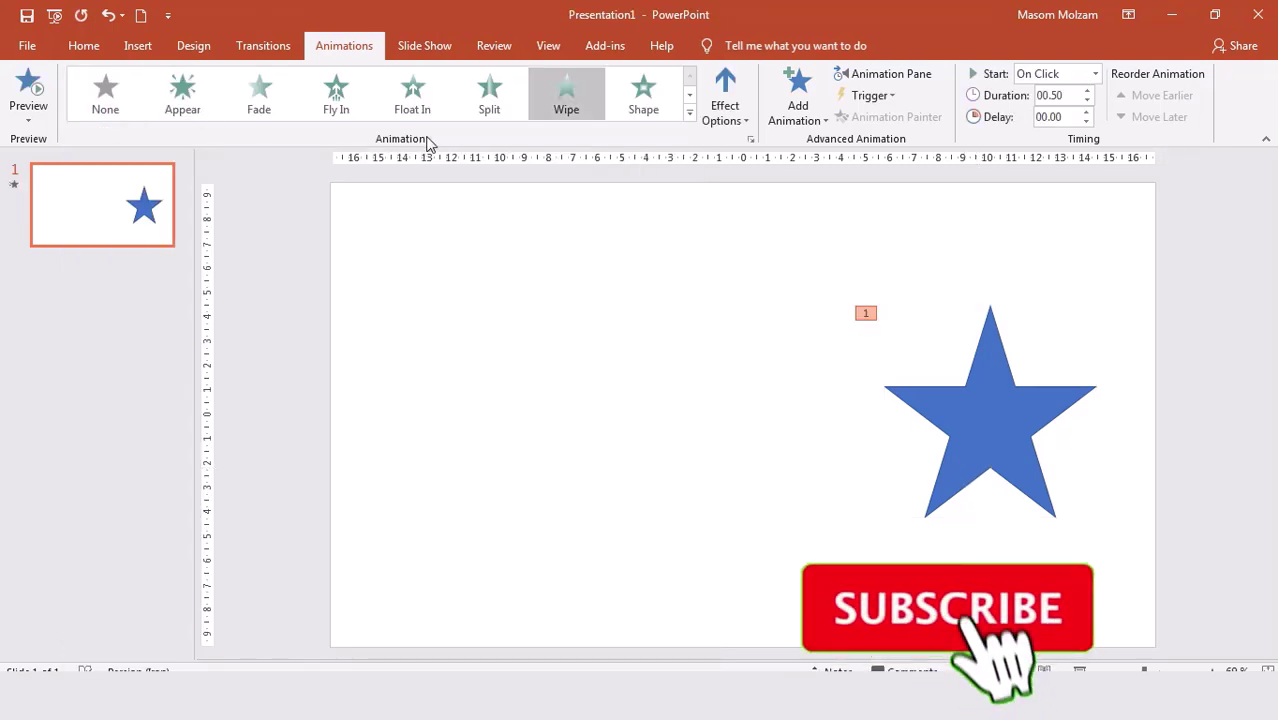
Apply Grow/Shrink emphasis to the star, then replace it with the Fade exit effect
left_click(690, 116)
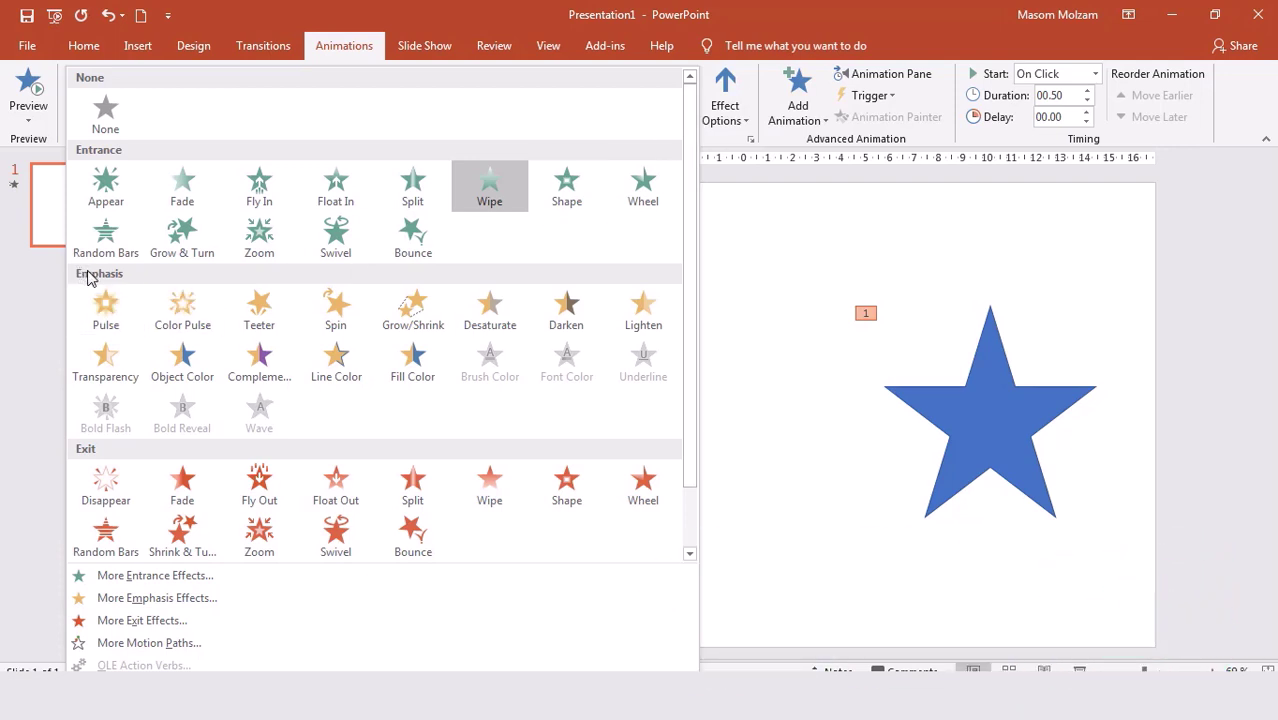
left_click(420, 330)
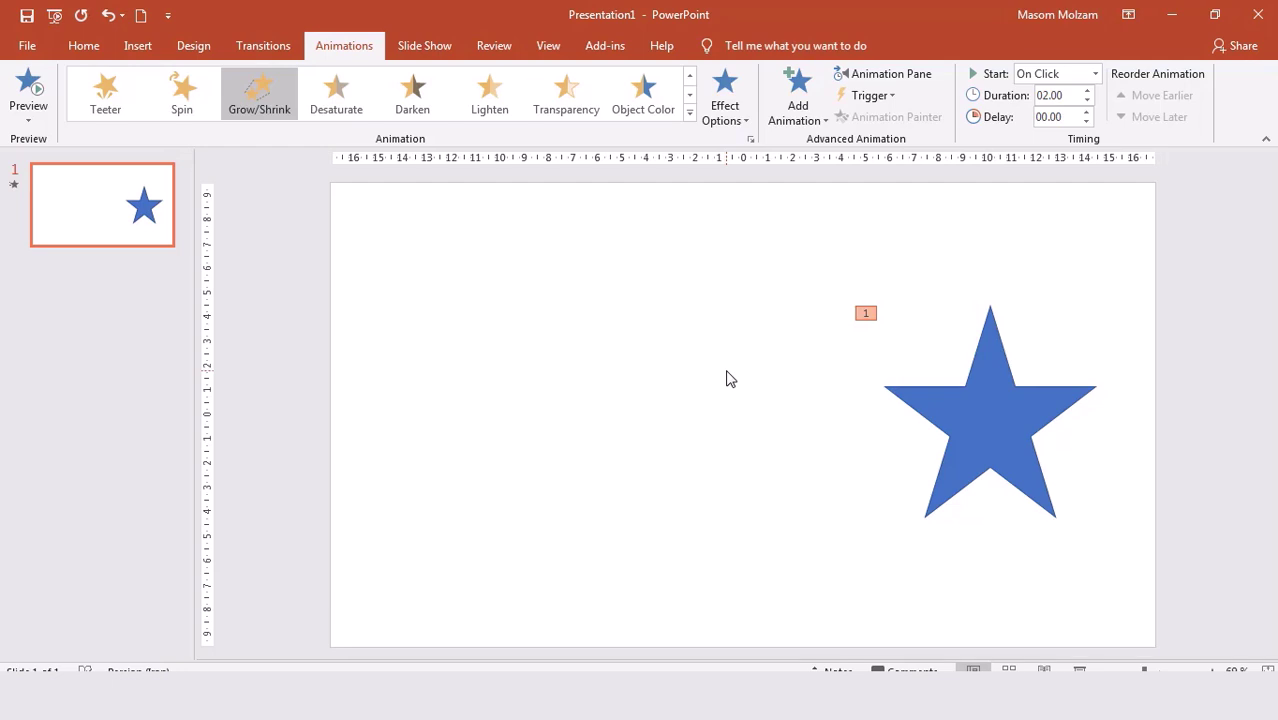
left_click(690, 113)
left_click_drag(692, 112, 678, 258)
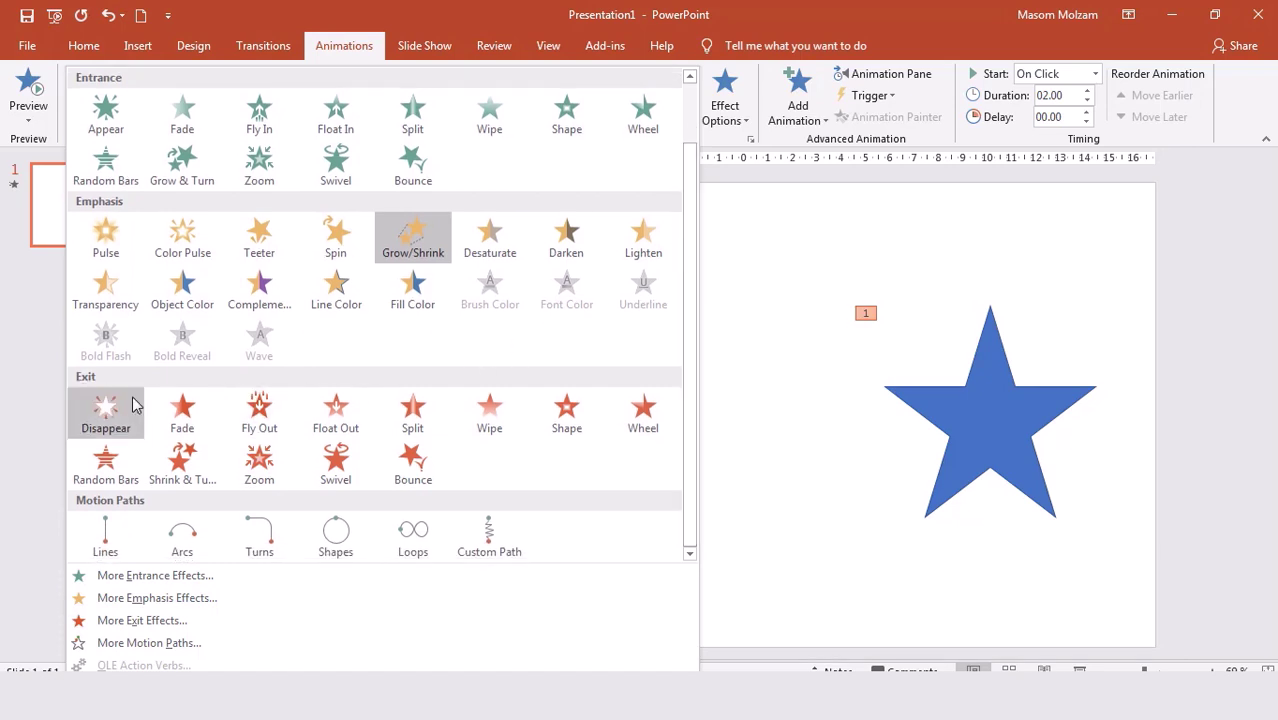
left_click(160, 428)
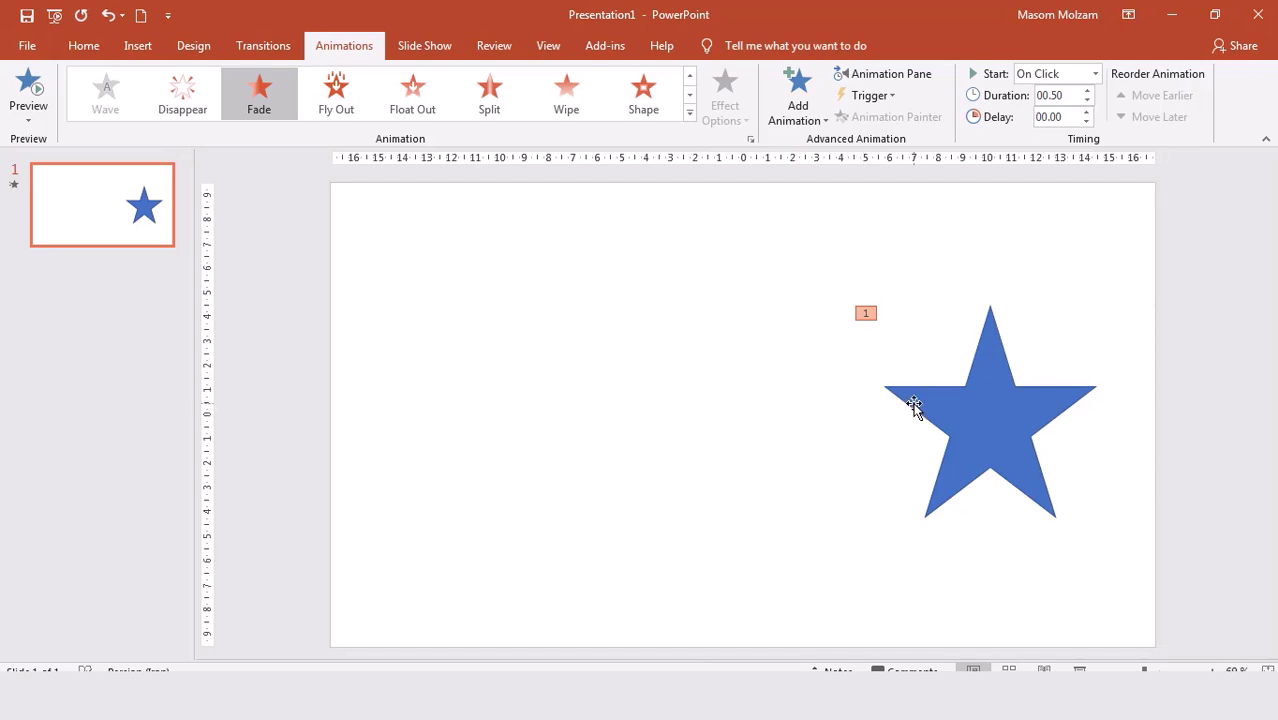
Add the Right line motion path from More Motion Paths to the square
left_click(690, 112)
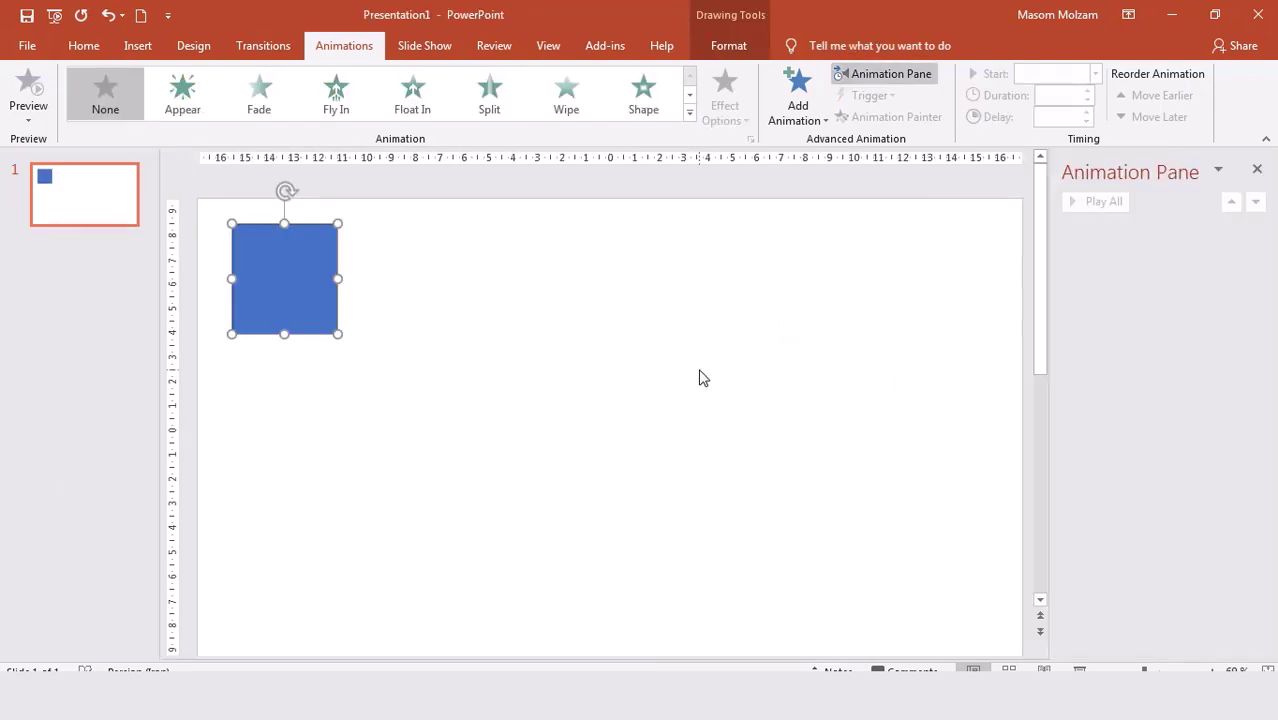
left_click(799, 116)
left_click(835, 634)
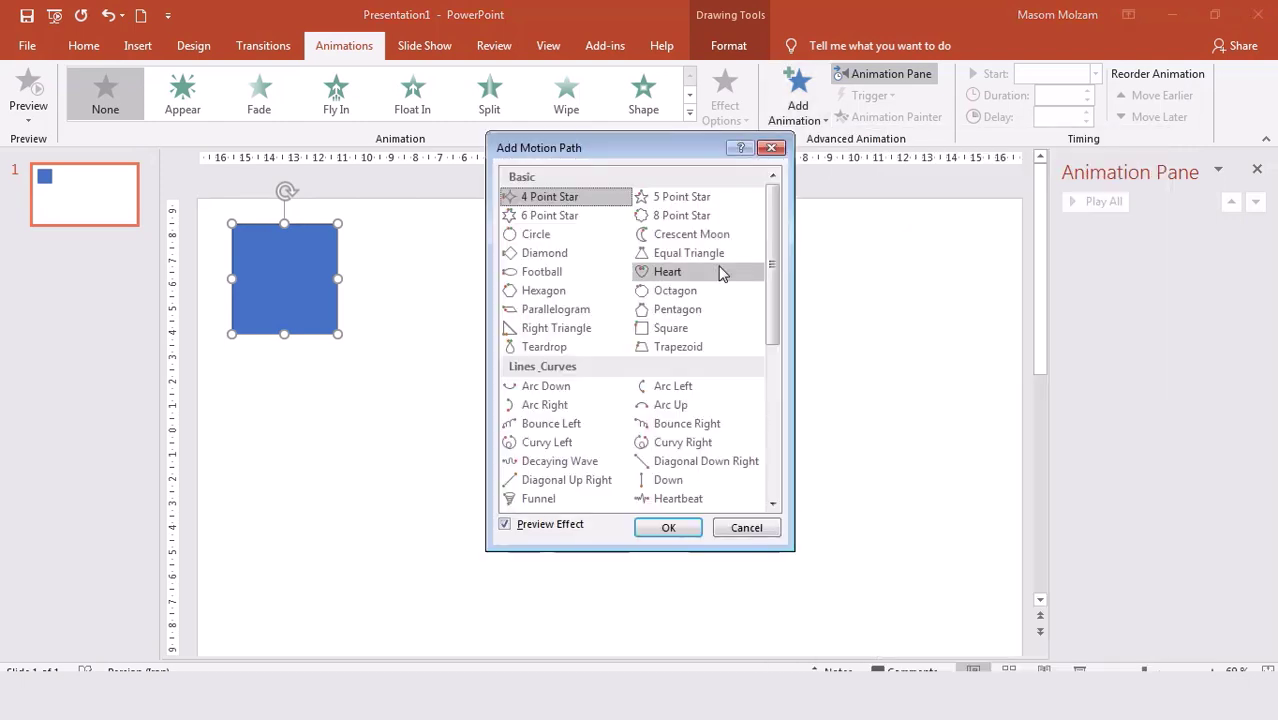
left_click_drag(774, 266, 774, 270)
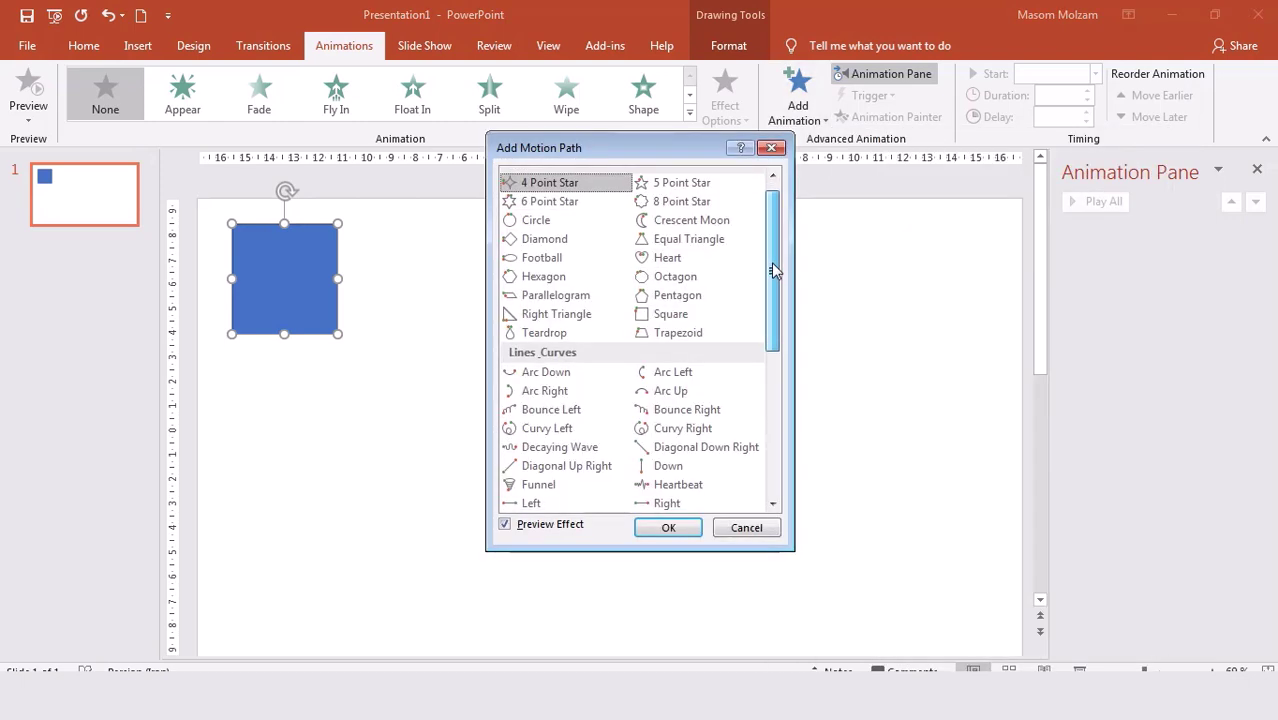
scroll(773, 270, "down", 1)
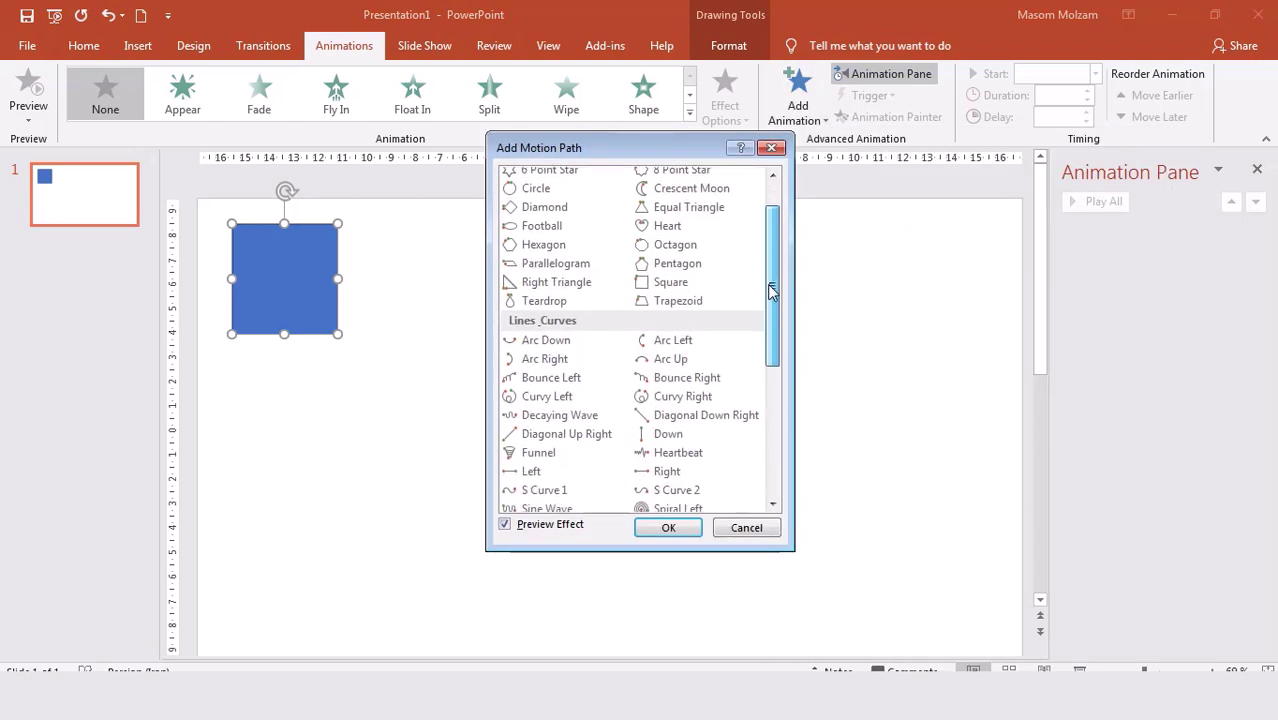
left_click(680, 448)
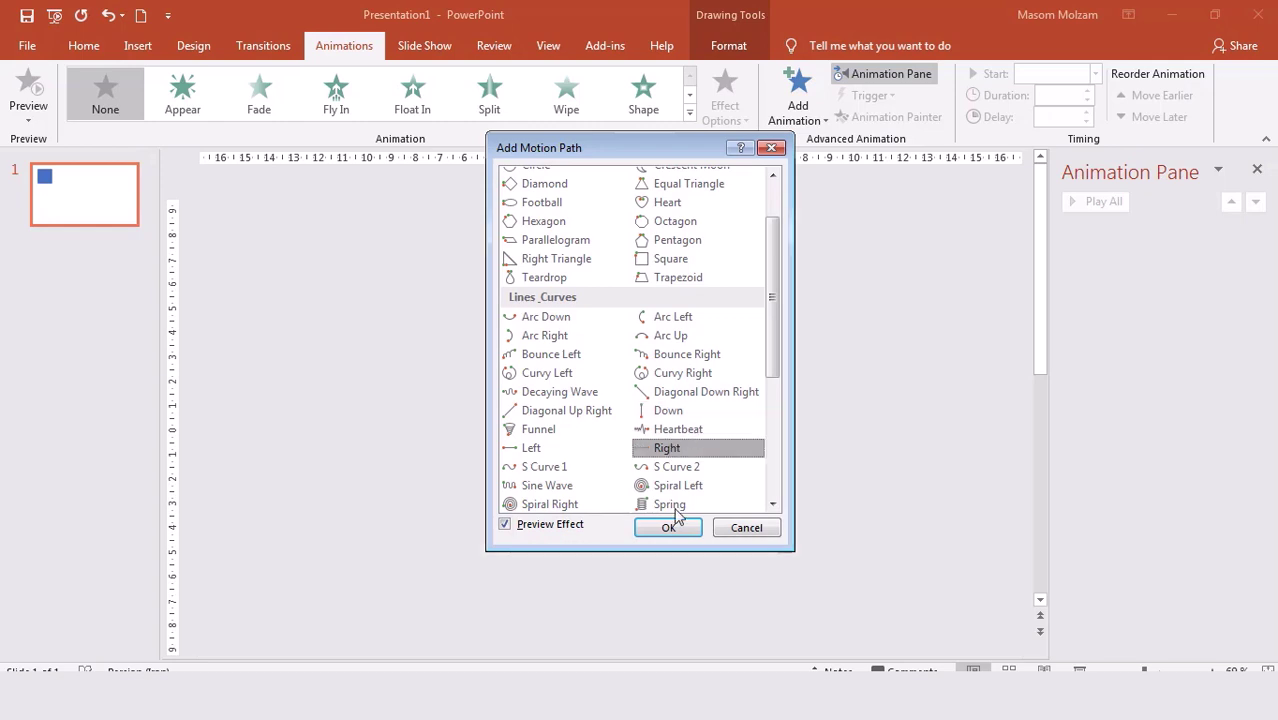
left_click(652, 537)
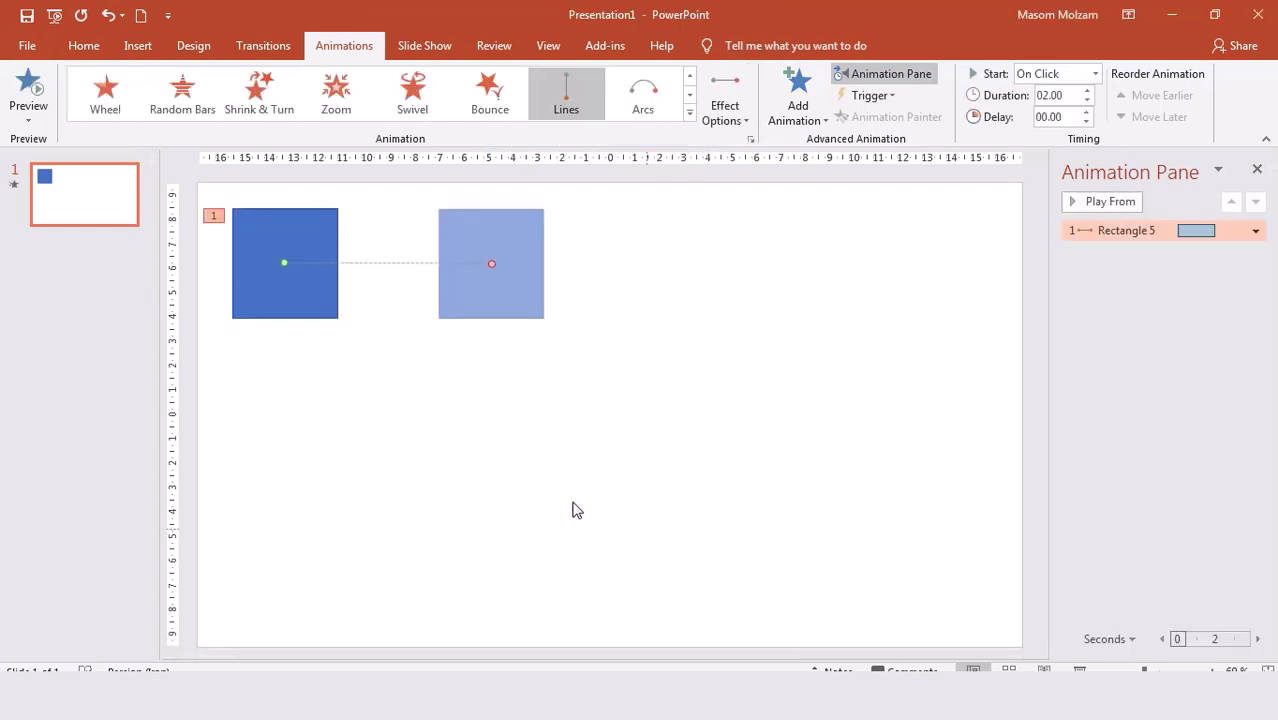
Move the square lower and drag its path's end point diagonally to the lower right
left_click_drag(303, 296, 354, 377)
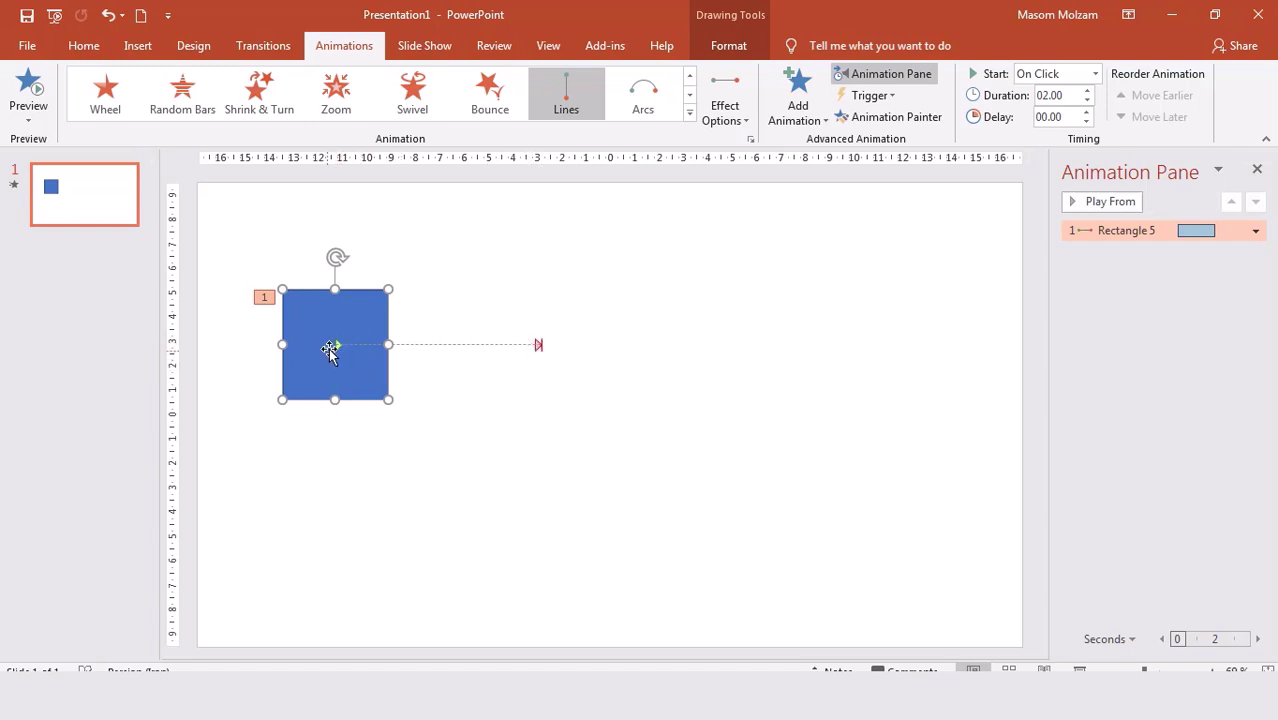
left_click_drag(338, 346, 335, 348)
left_click(334, 347)
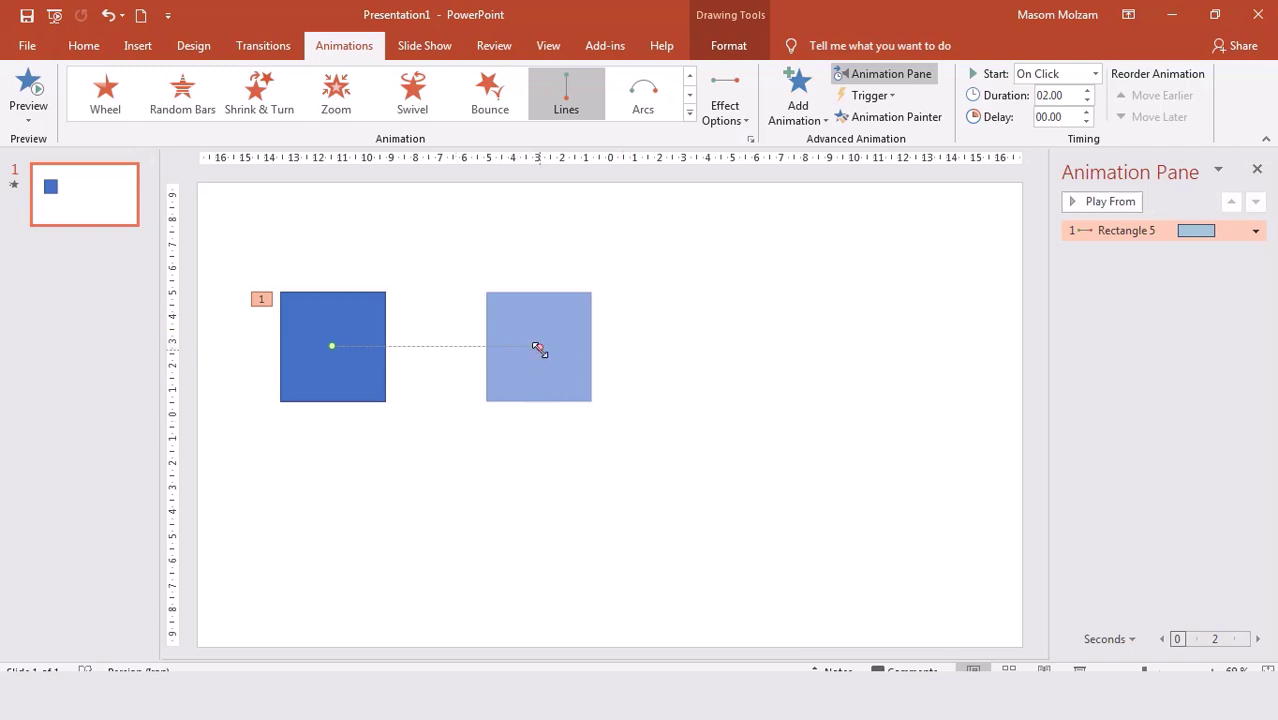
left_click_drag(538, 347, 880, 528)
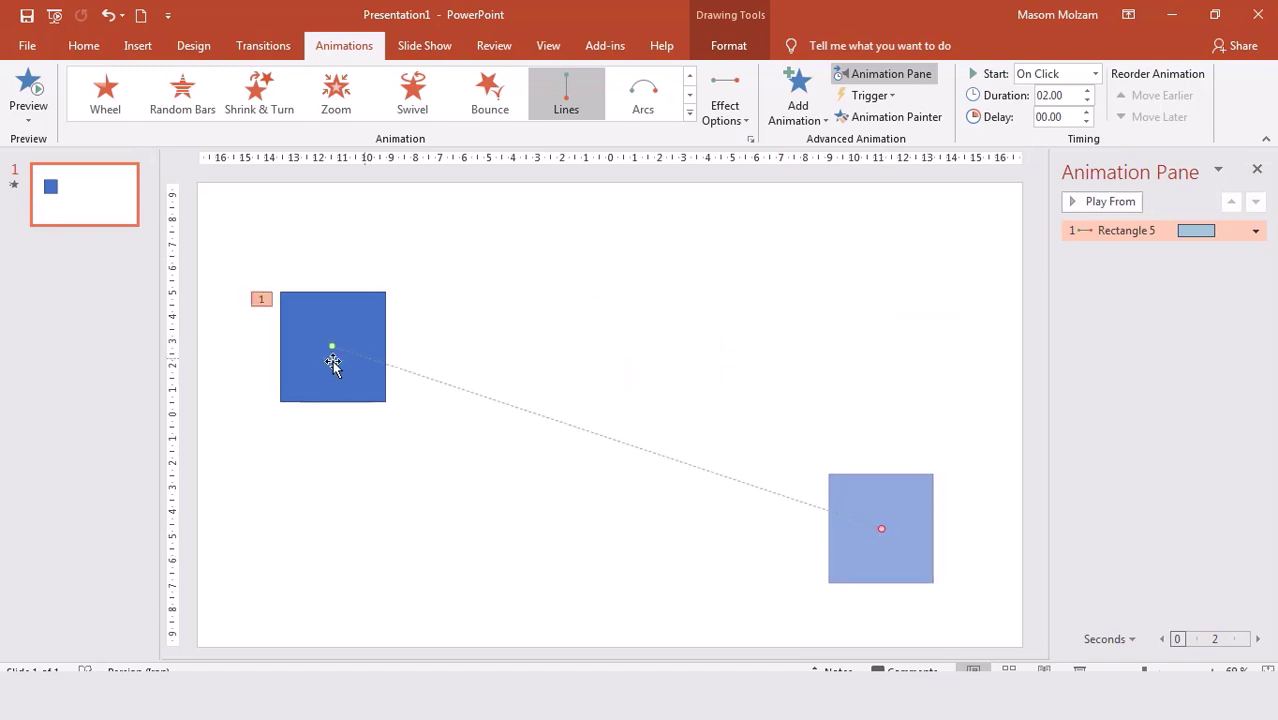
Preview the animation, move the path's start point up near the top middle, and start the slide show
left_click(27, 88)
left_click_drag(332, 345, 475, 291)
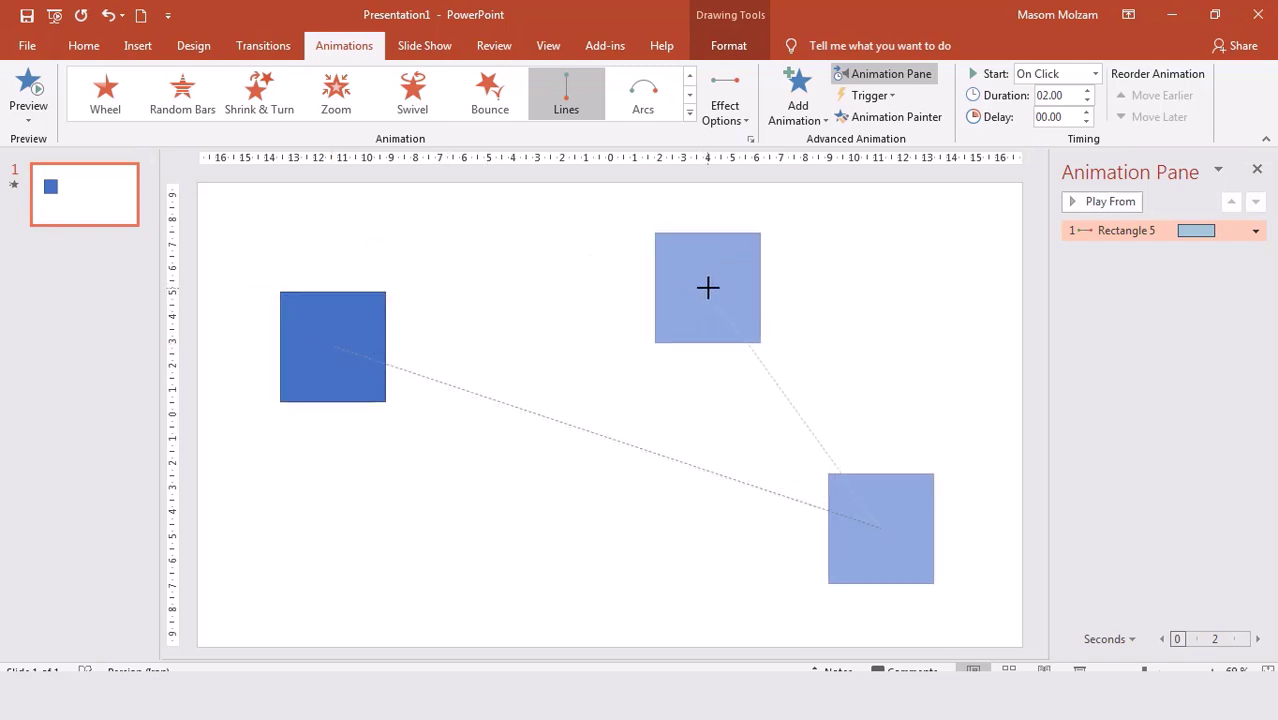
left_click_drag(475, 291, 707, 287)
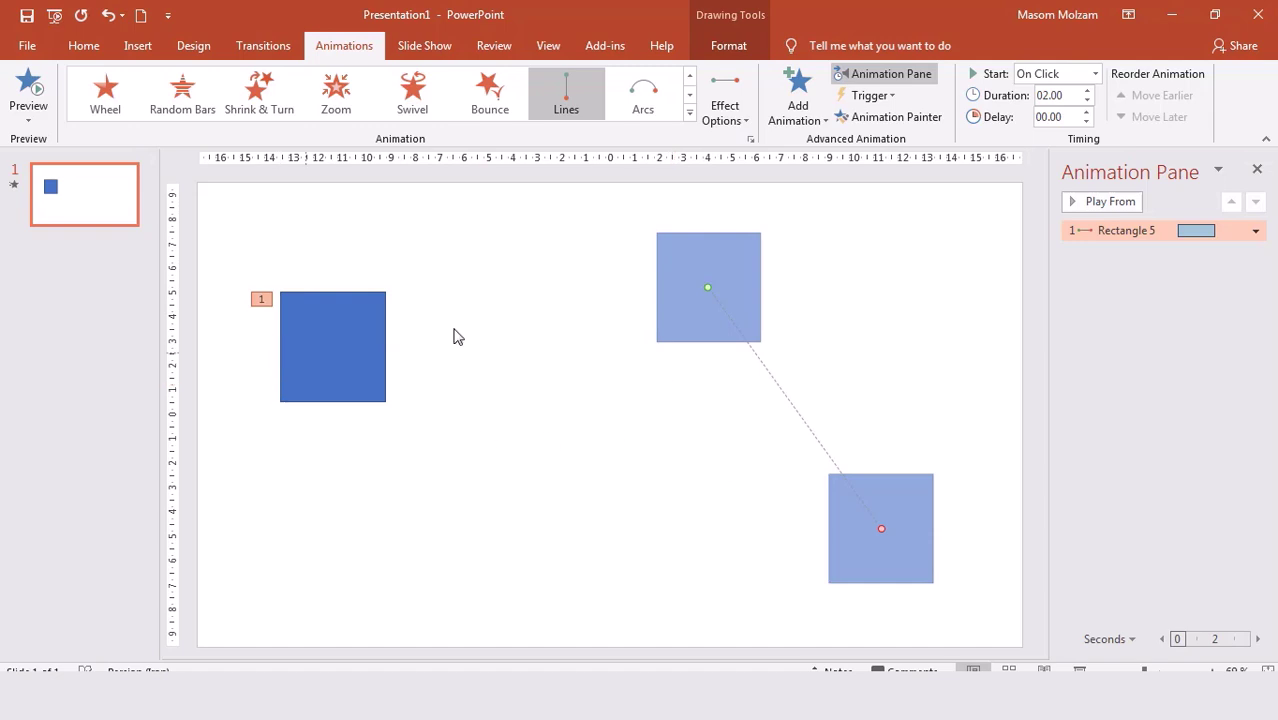
left_click(314, 371)
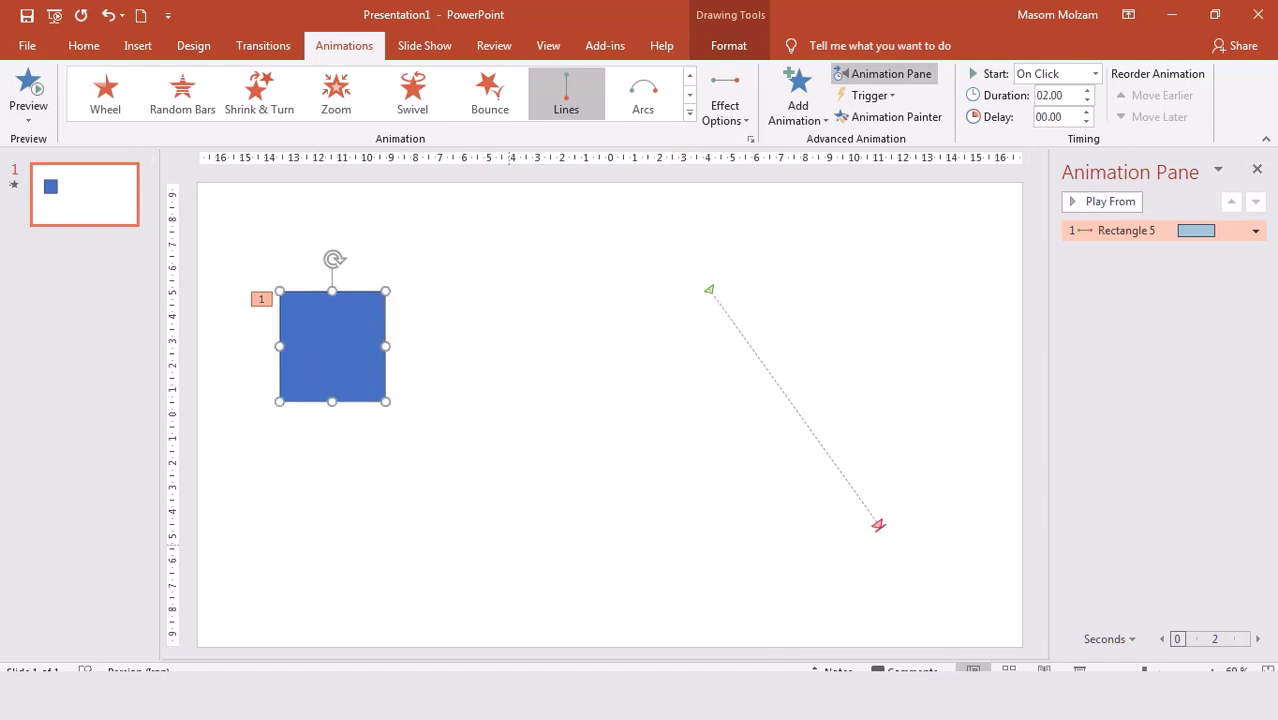
left_click(1079, 669)
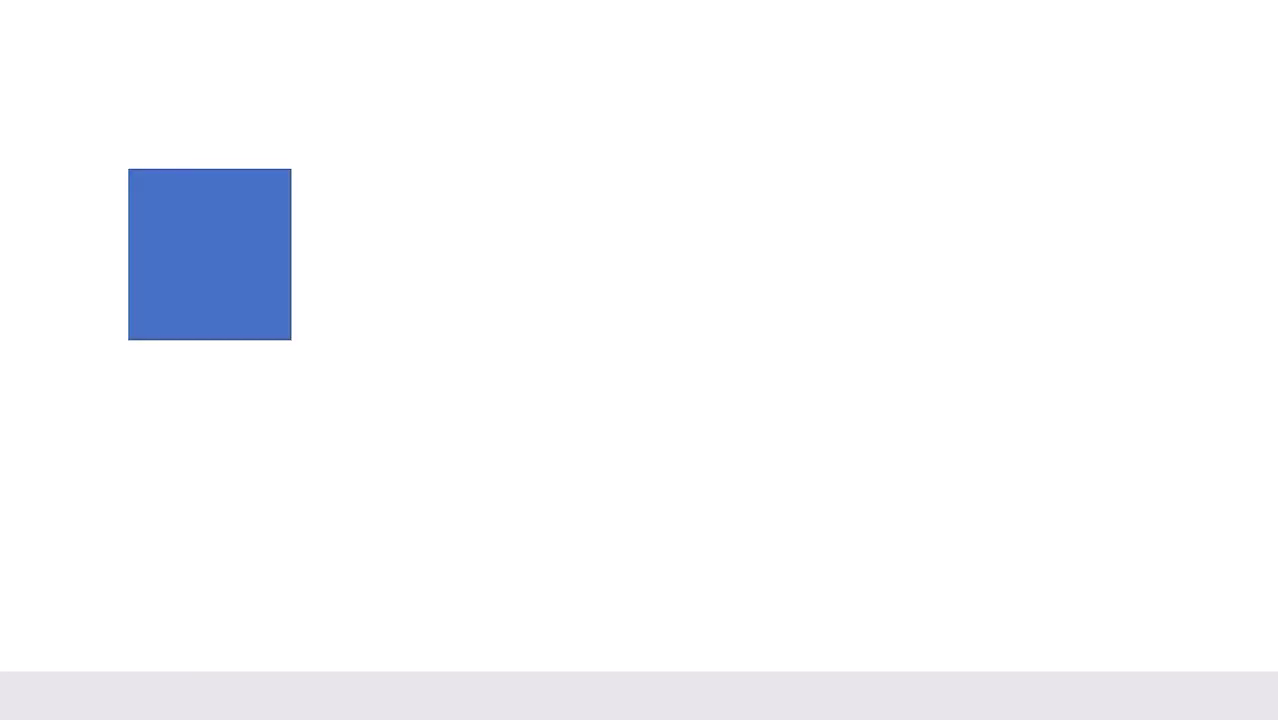
Advance the show to watch the square move diagonally, then exit to editing
key("space")
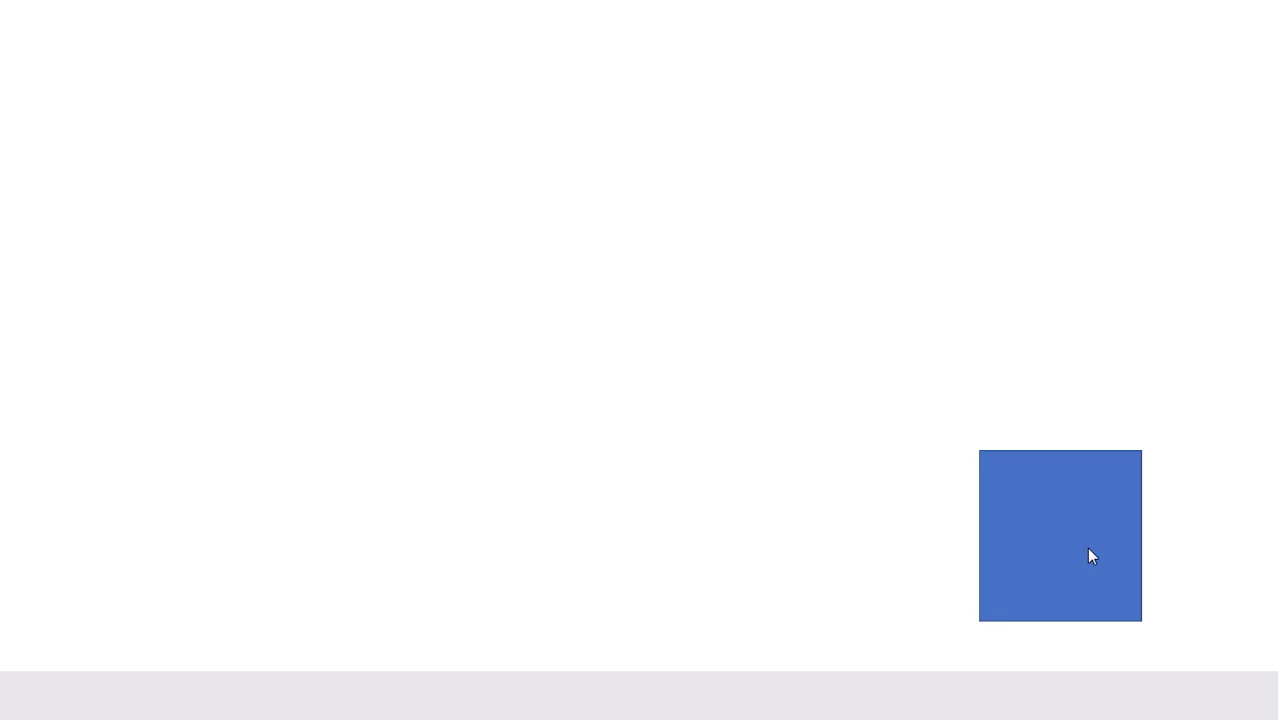
key("Escape")
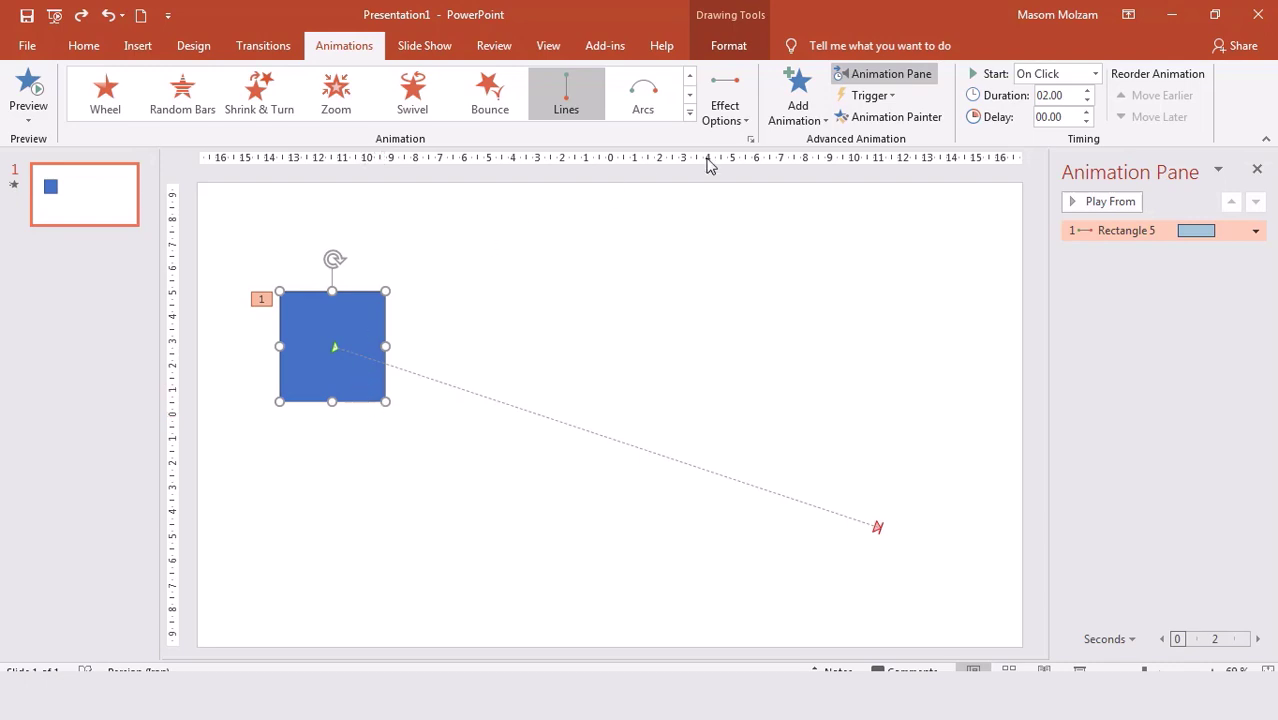
Apply the Arcs motion path to the square and drag its end point up and right
left_click(641, 100)
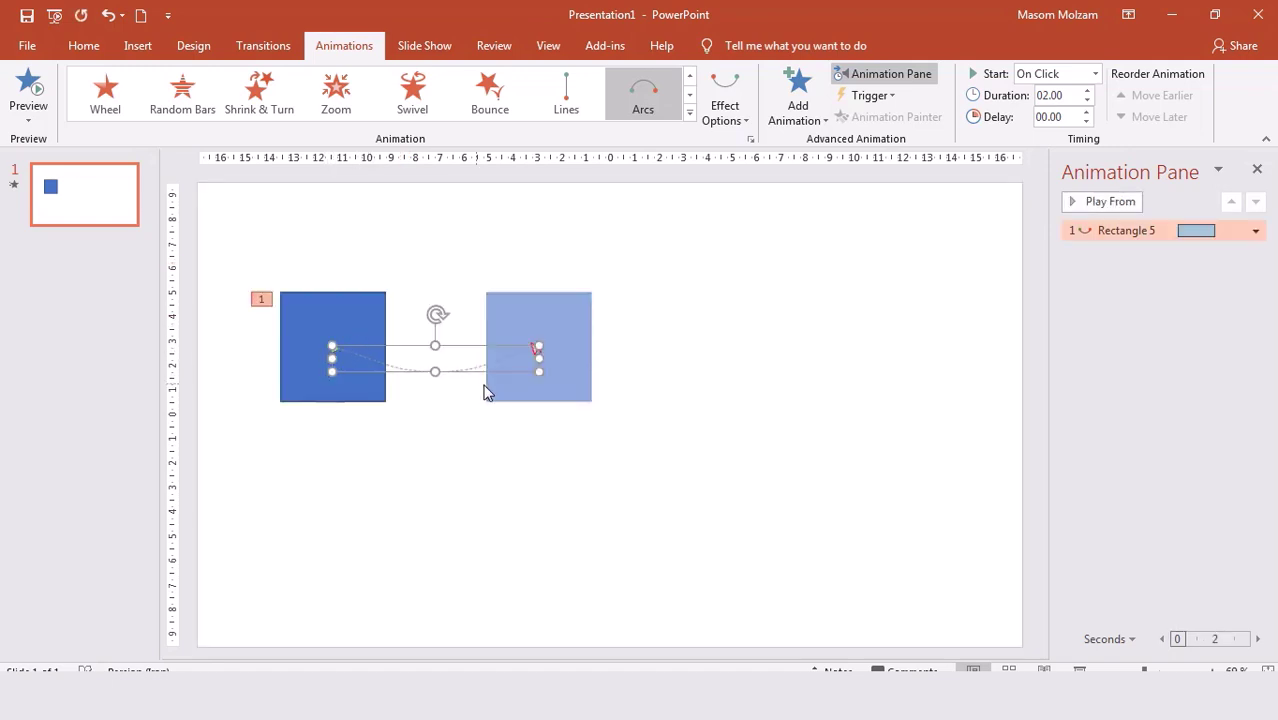
key("ctrl+z")
left_click_drag(533, 349, 732, 268)
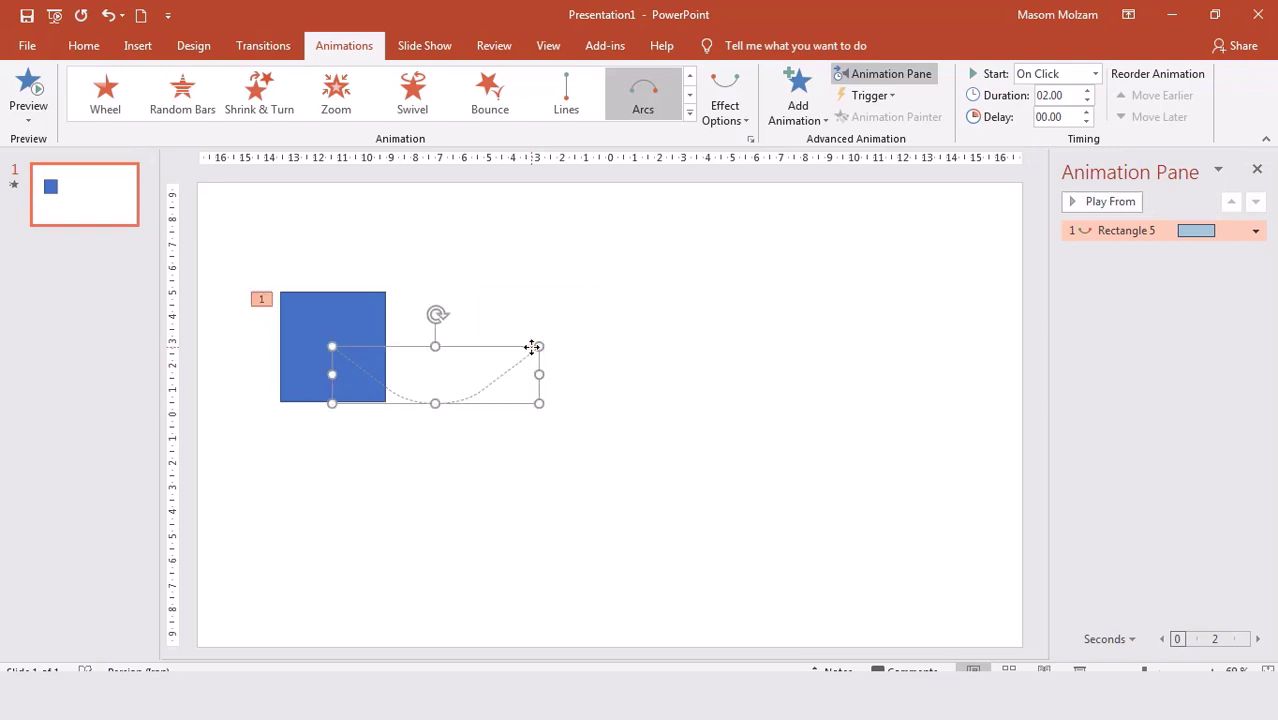